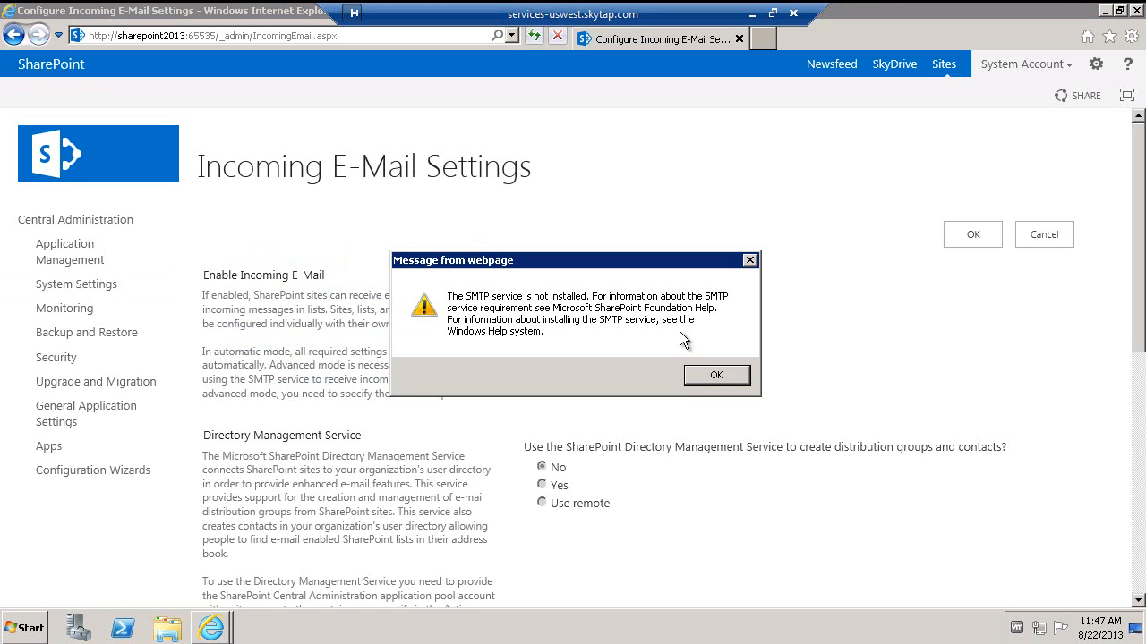
- Abandon the incoming e-mail settings and open Server Manager's Add Features wizard
click(717, 376)
click(1039, 239)
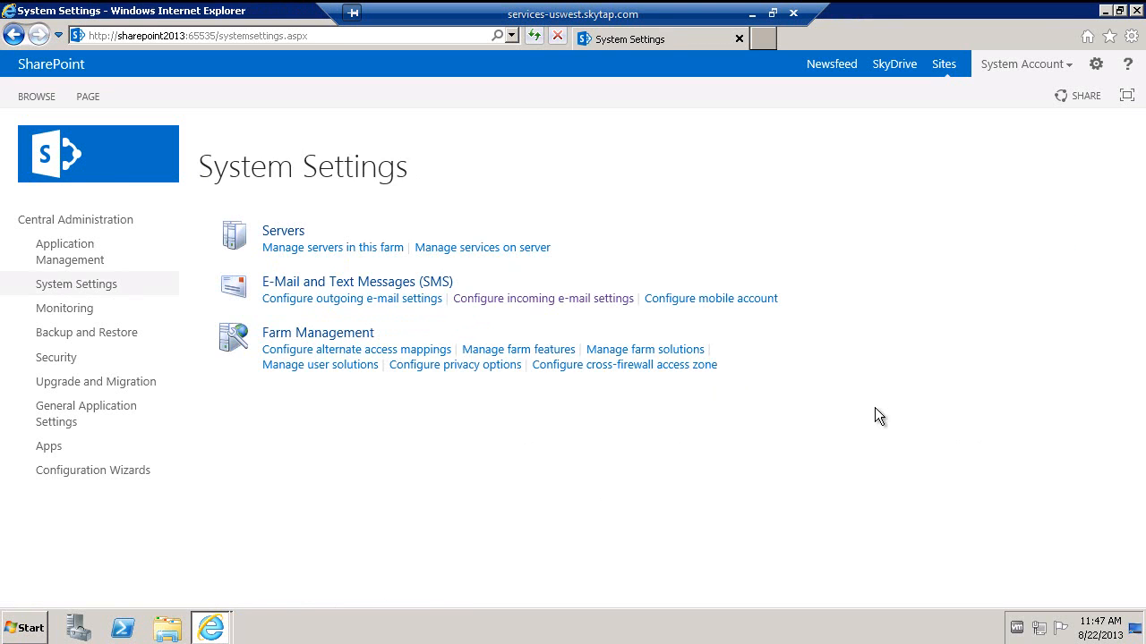
click(29, 630)
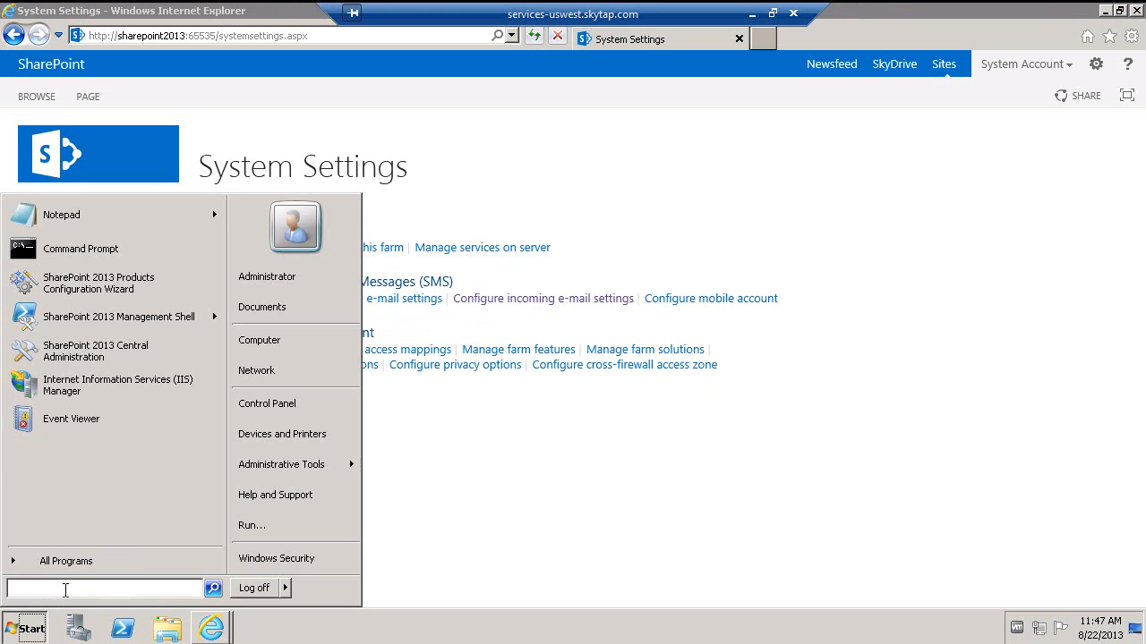
text(server manager)
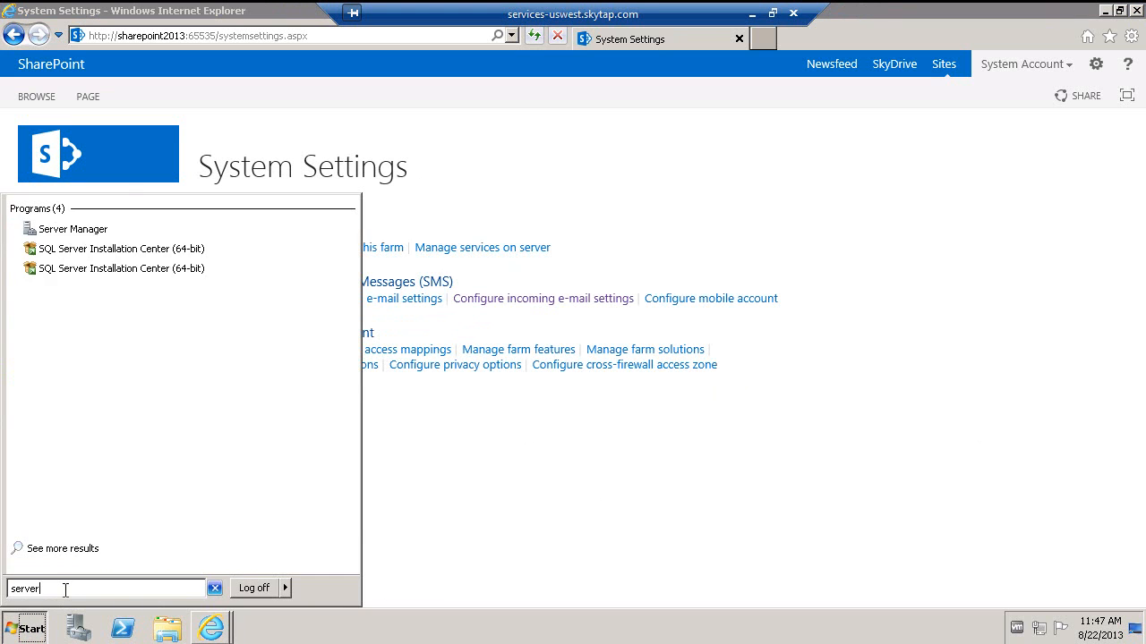
key(Return)
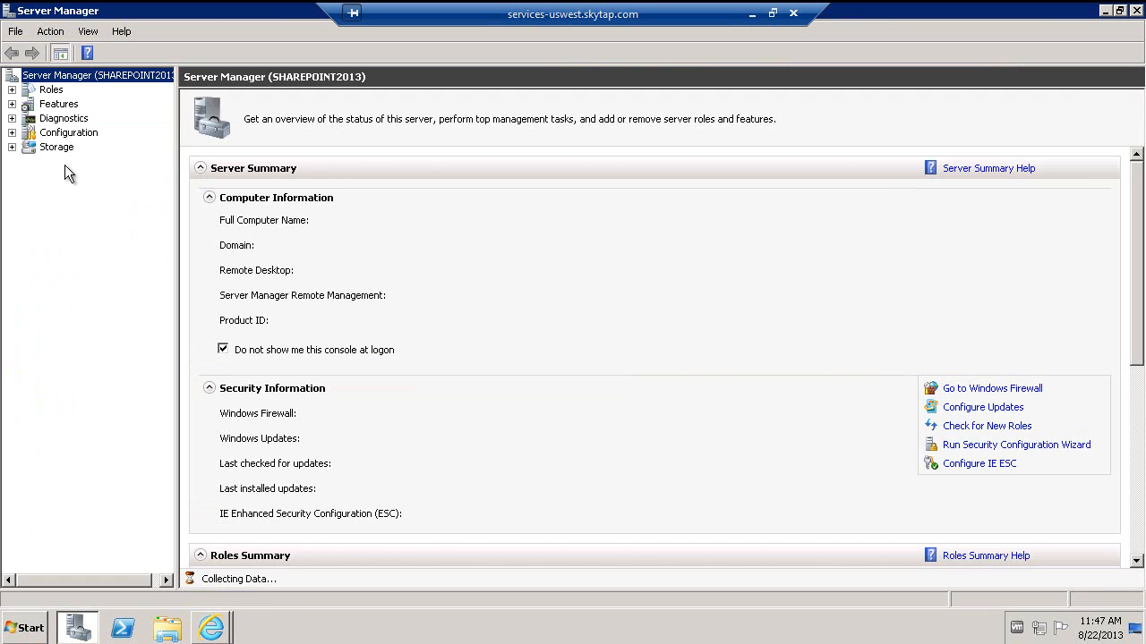
click(58, 104)
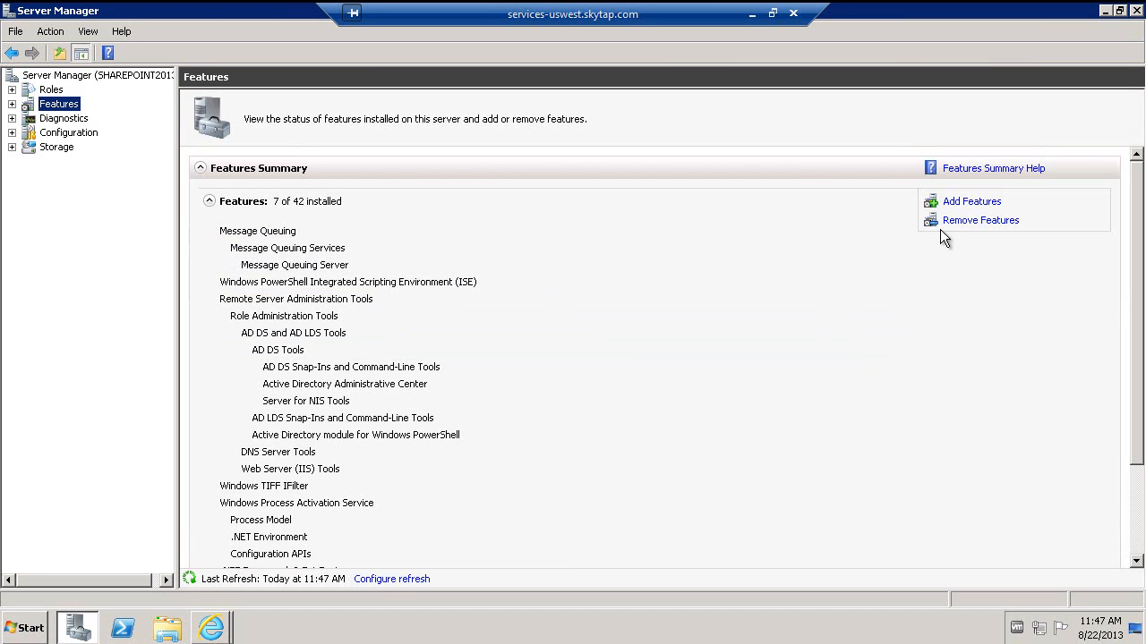
click(965, 202)
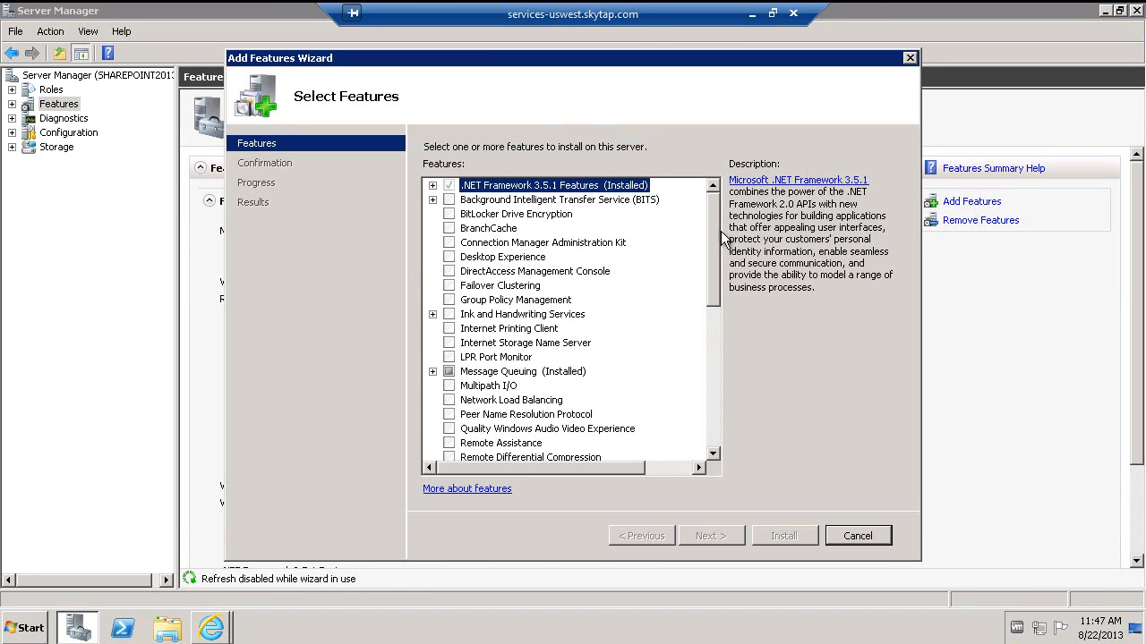
- Select SMTP Server with its required Web Server (IIS) role services and install them
scroll(713, 256, down, 4)
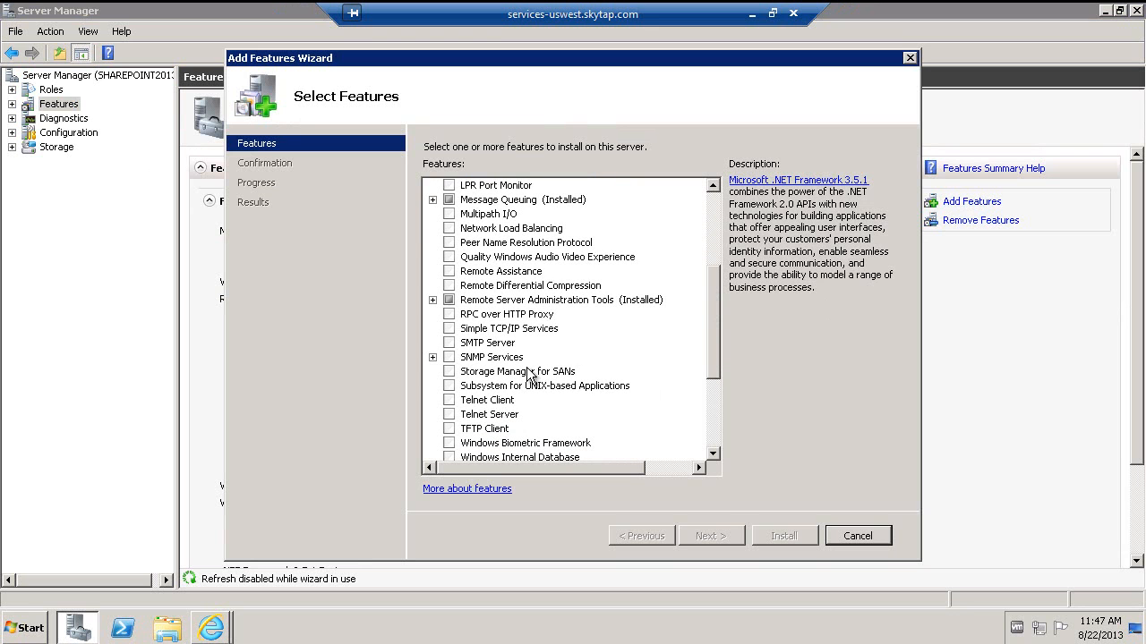
click(449, 343)
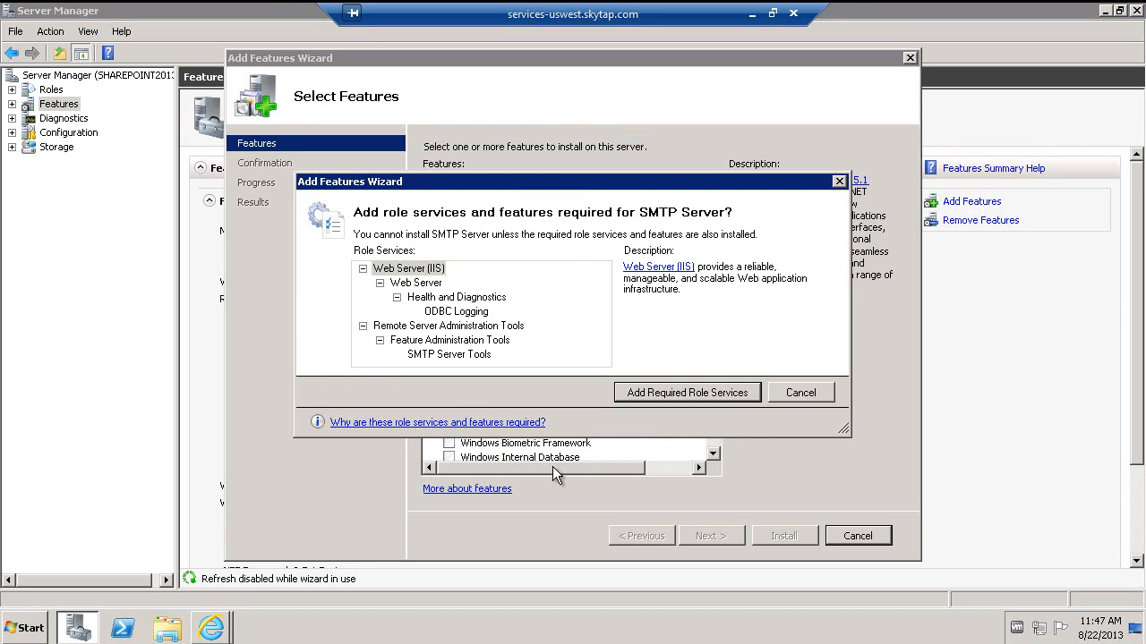
click(679, 394)
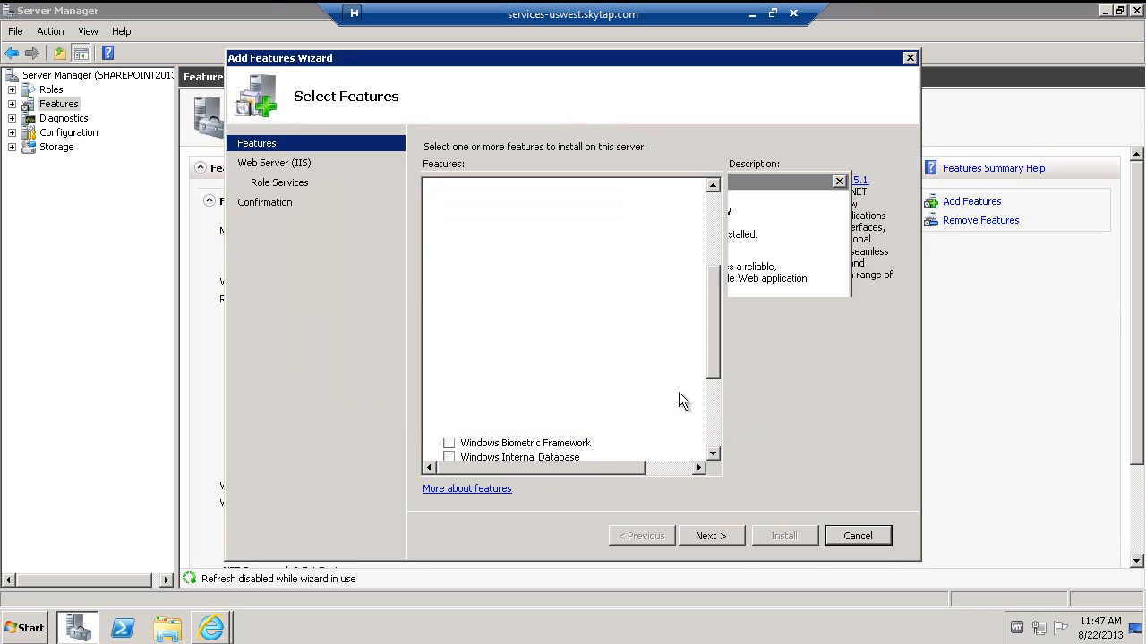
click(718, 534)
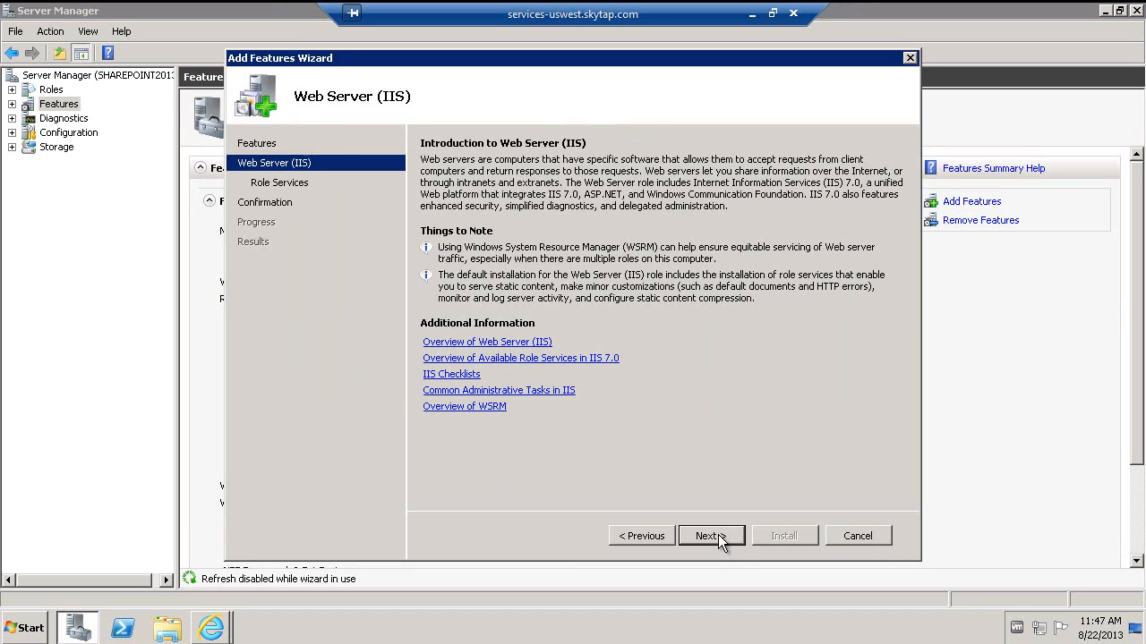
click(718, 535)
click(718, 534)
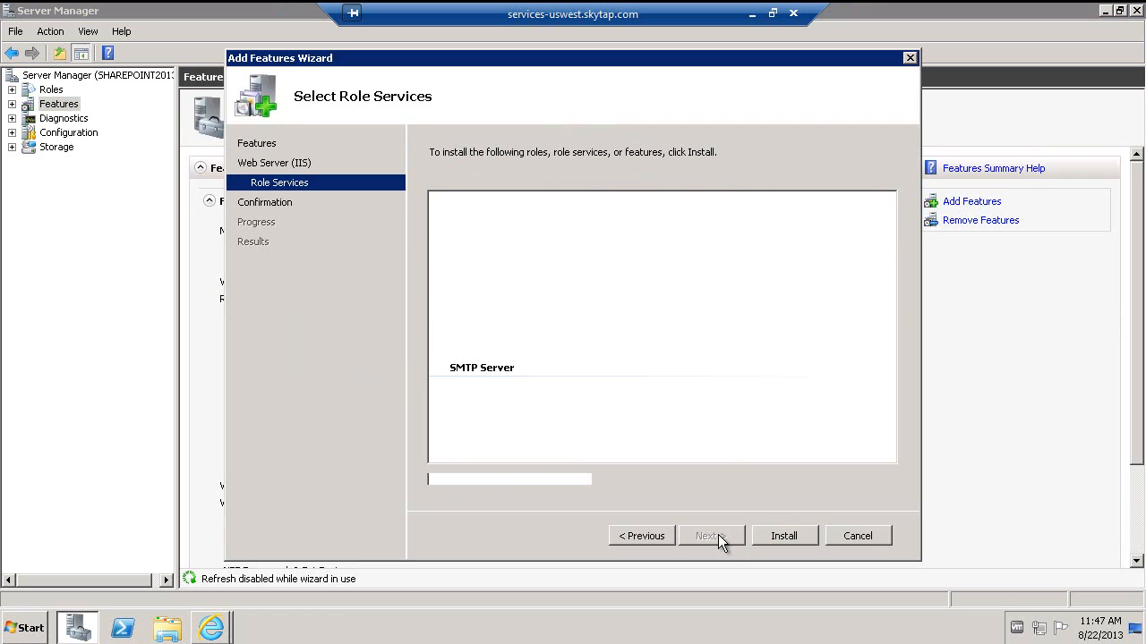
click(784, 535)
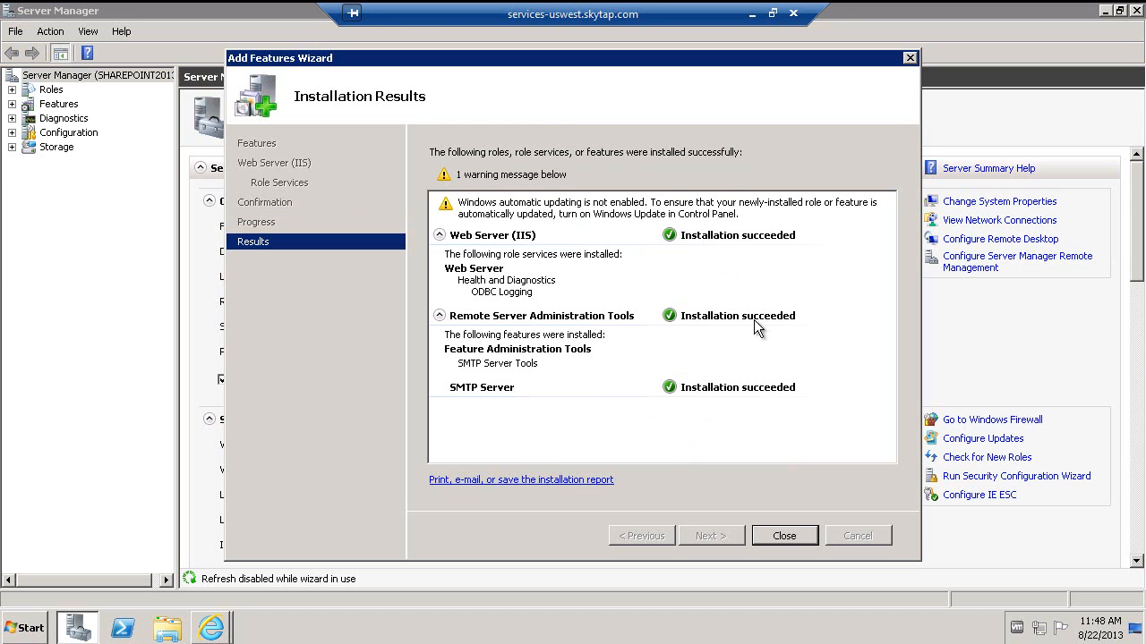
click(799, 537)
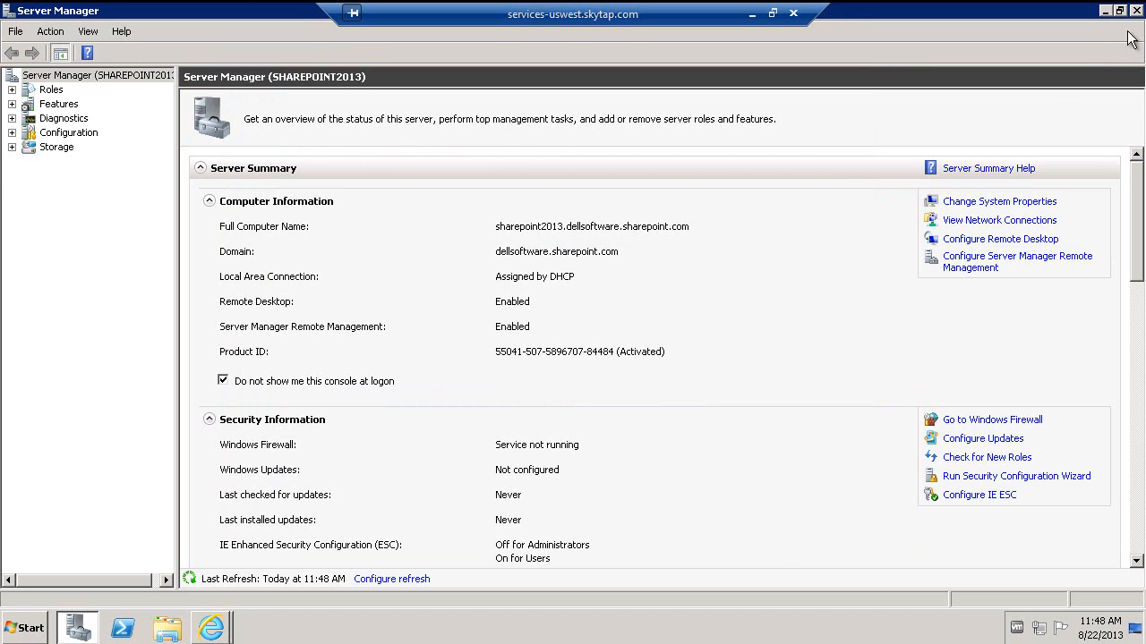
- Turn on incoming e-mail for this server's sites in Automatic mode, accepting mail from all servers
click(1137, 13)
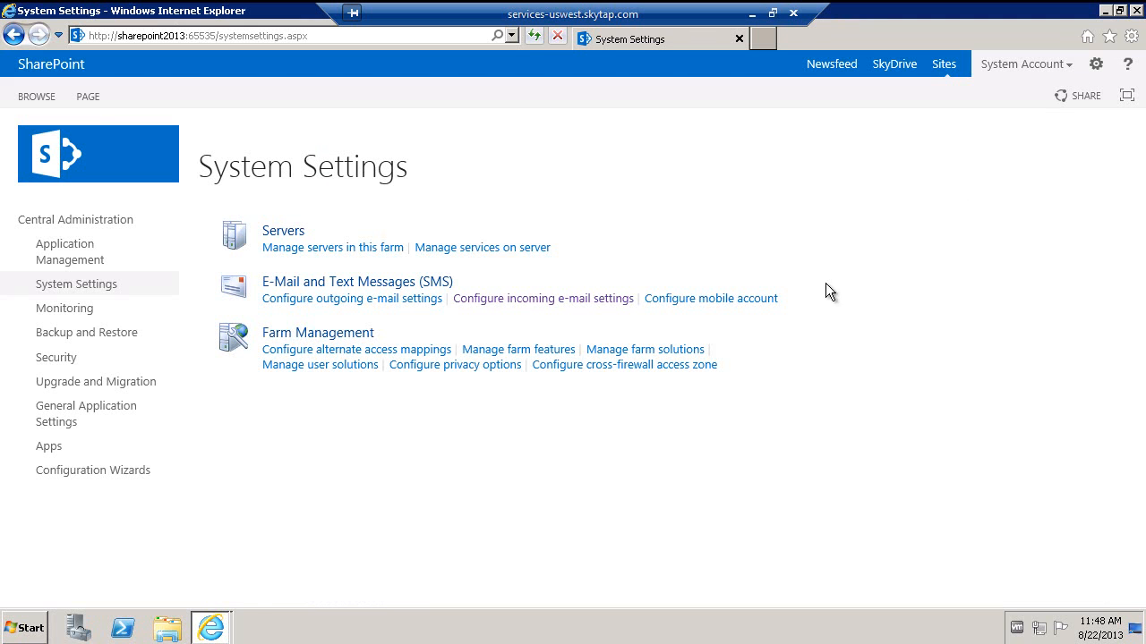
click(529, 299)
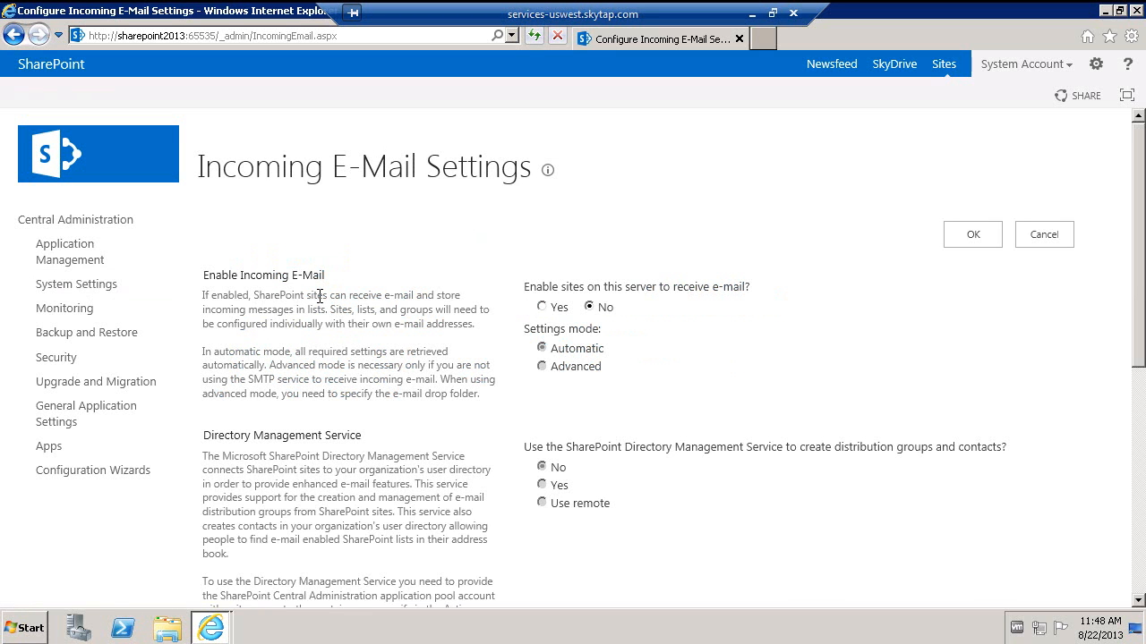
click(541, 306)
scroll(578, 404, down, 3)
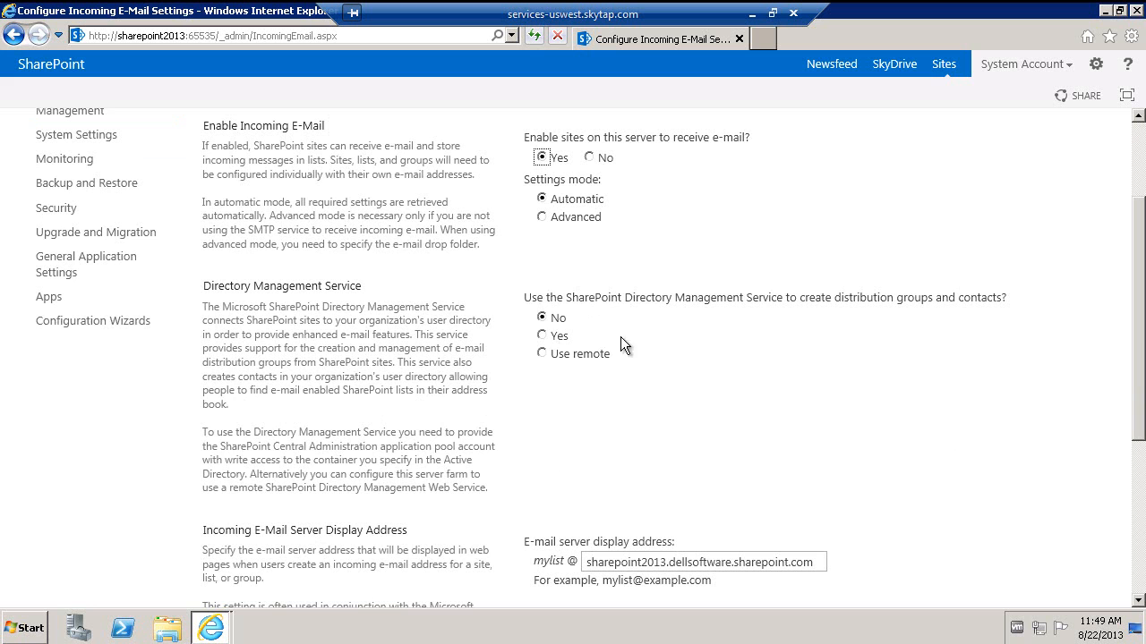
scroll(1140, 345, down, 2)
scroll(1140, 345, down, 3)
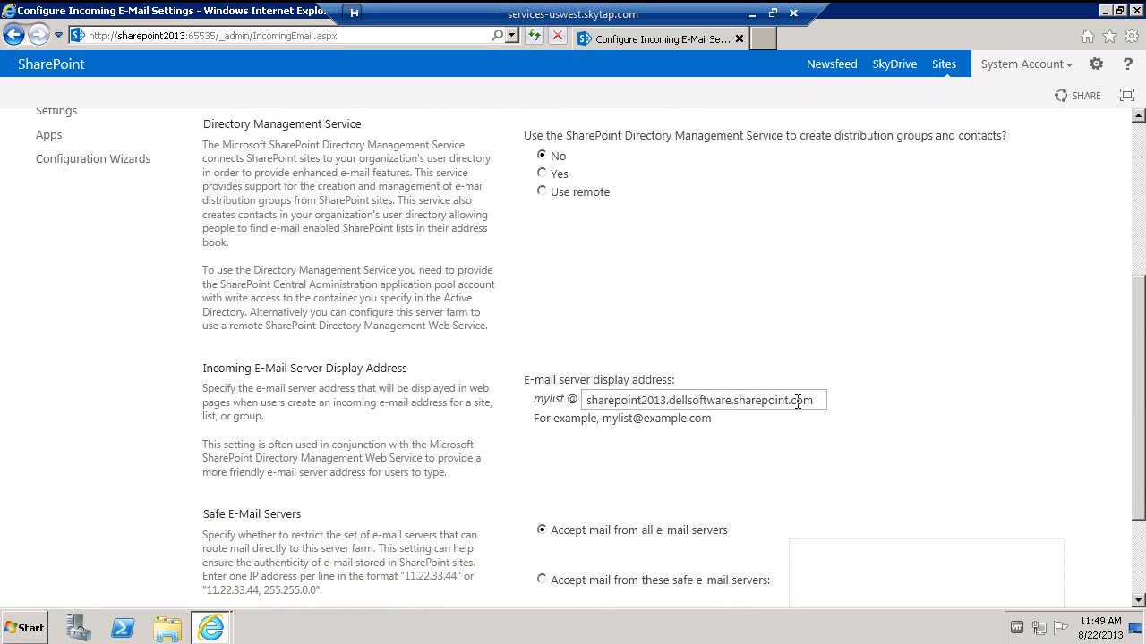
- Copy the display address sharepoint2013.dellsoftware.sharepoint.com into Notepad and save the incoming e-mail settings
drag(822, 400, 578, 401)
key(ctrl+c)
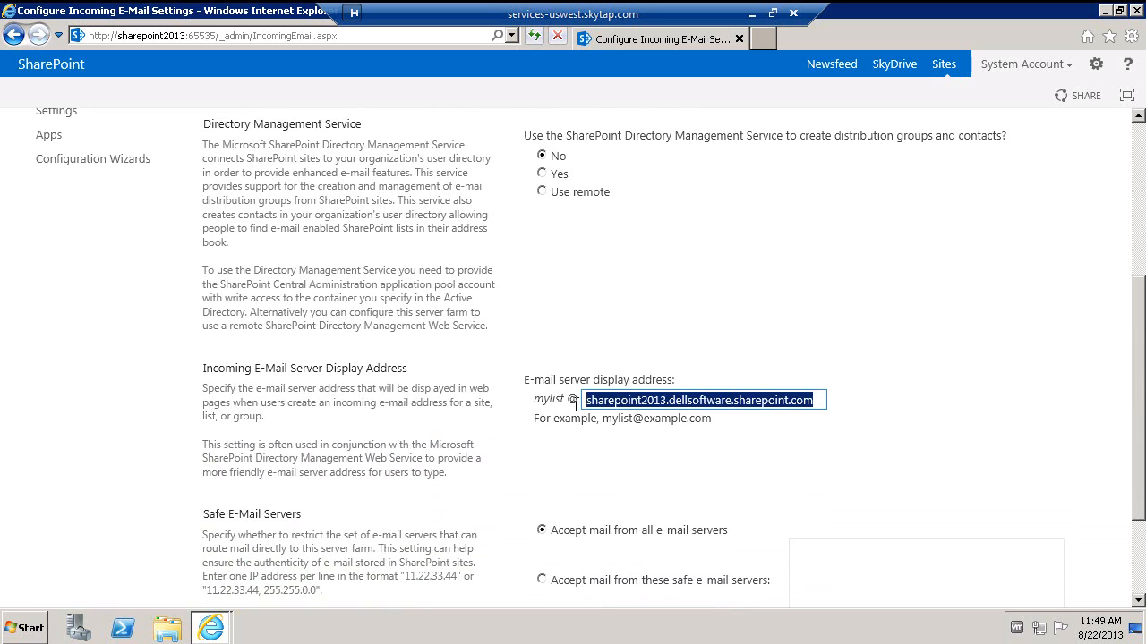
click(31, 628)
click(121, 218)
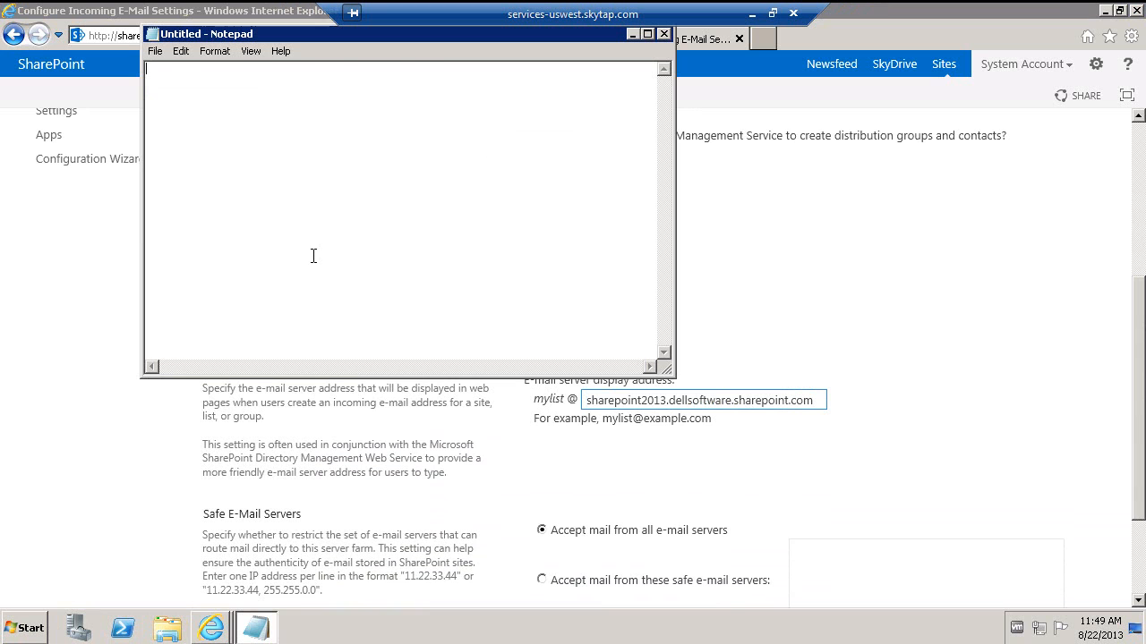
key(ctrl+v)
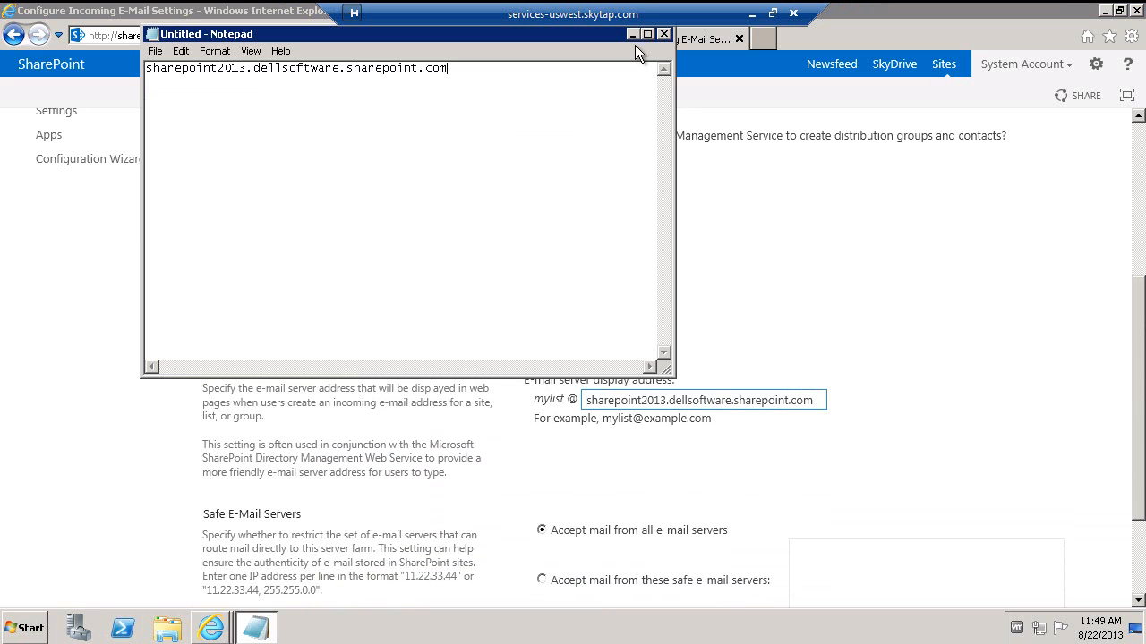
click(634, 37)
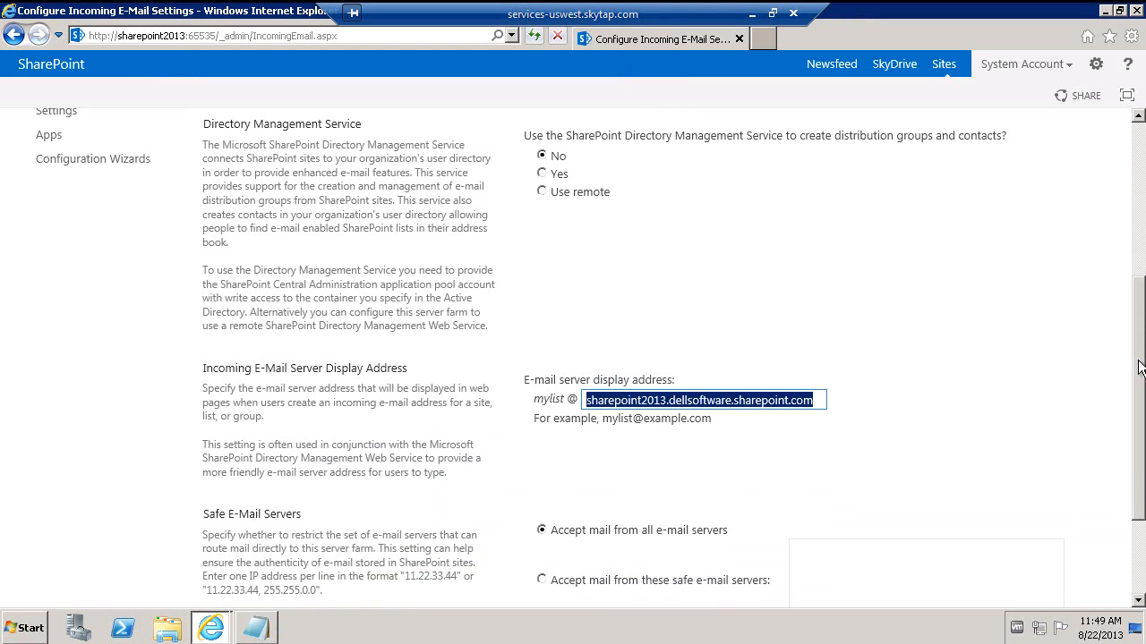
drag(1142, 373, 1141, 454)
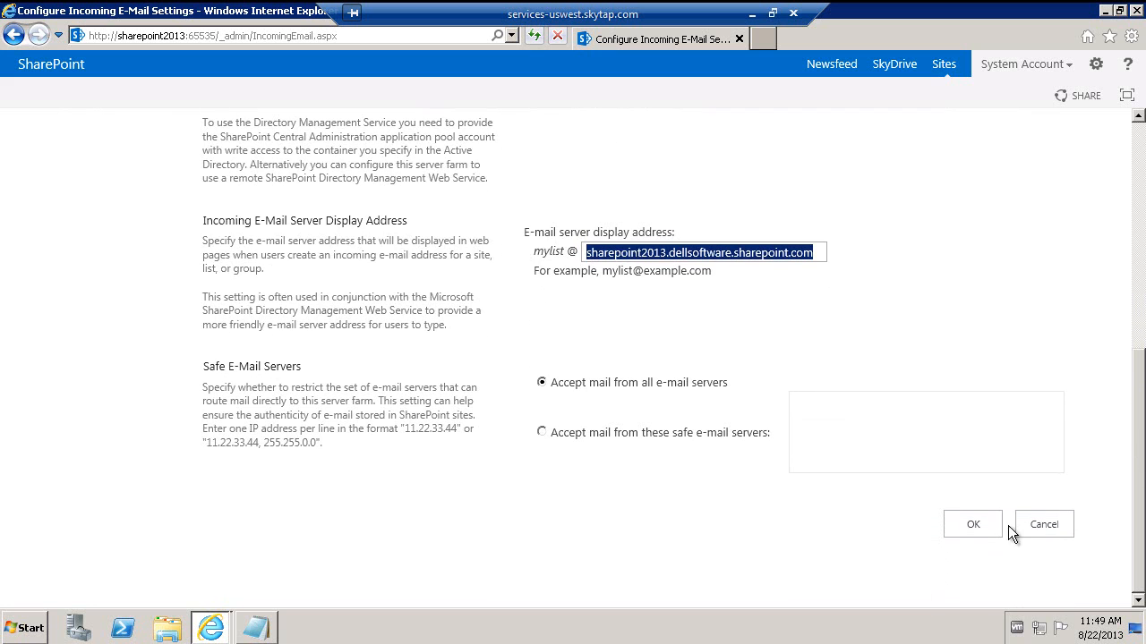
click(979, 527)
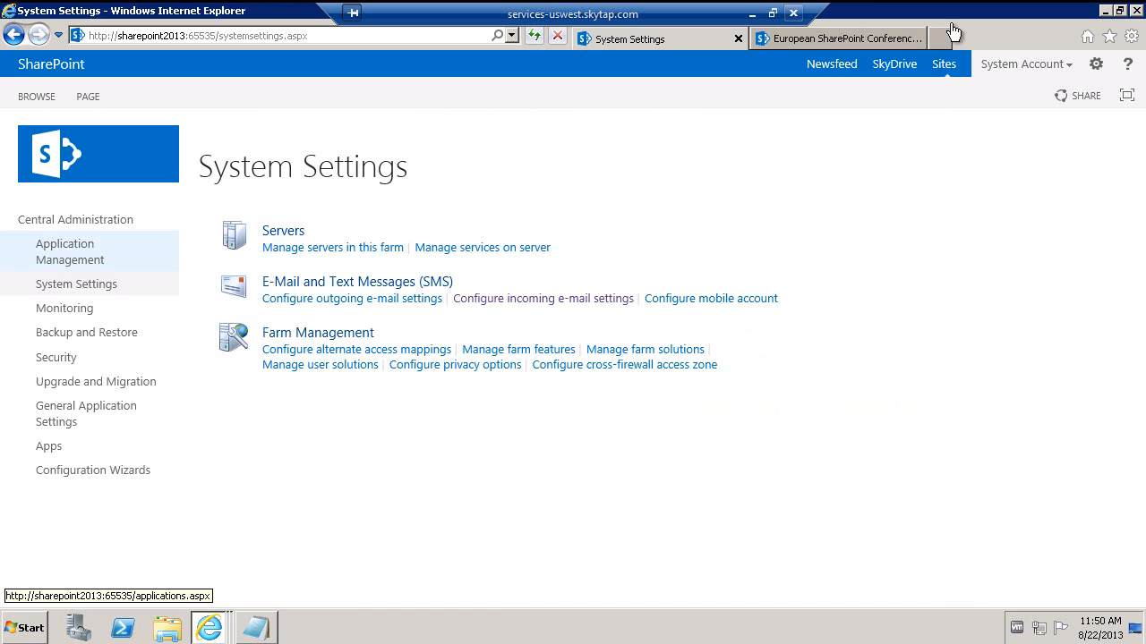
- Go to the European SharePoint Conference Documents library and open its Library Settings
click(893, 36)
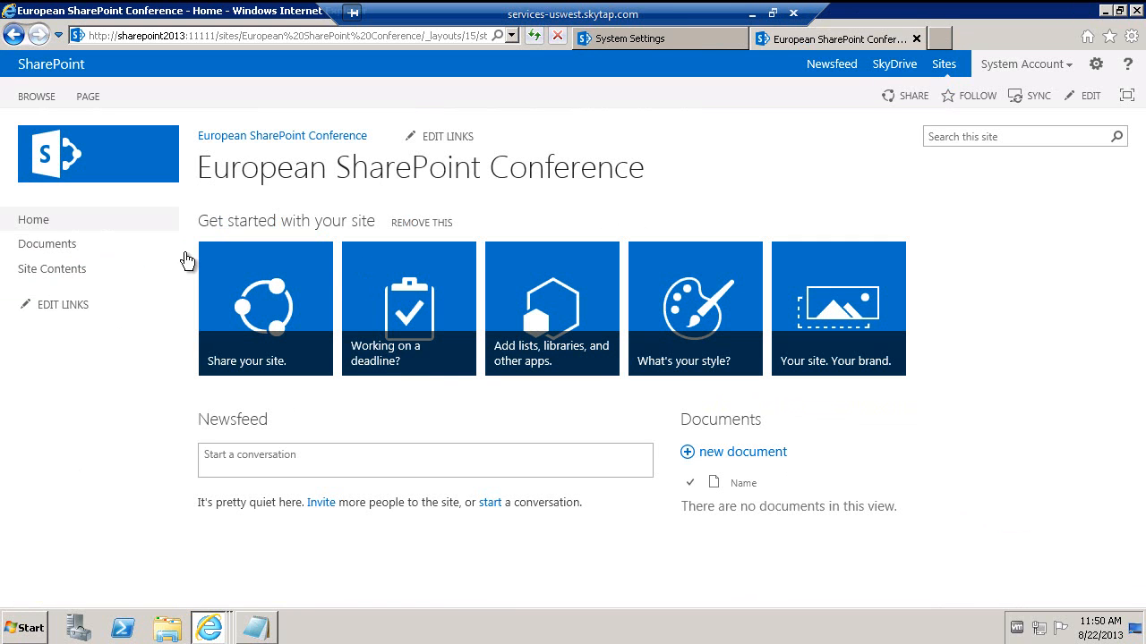
click(52, 248)
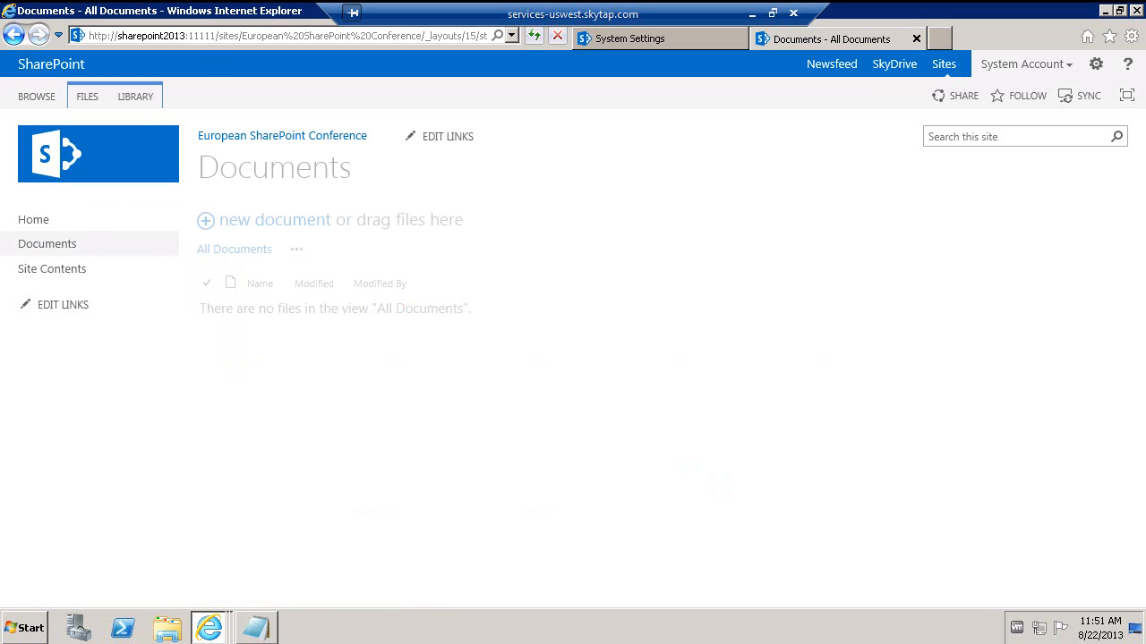
click(145, 105)
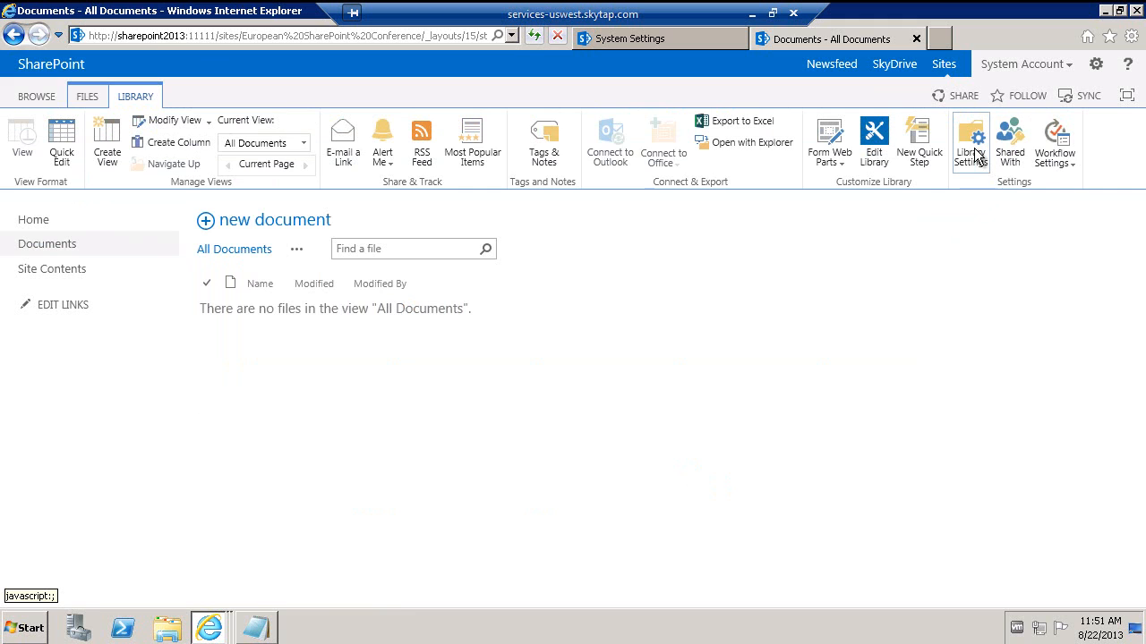
click(978, 158)
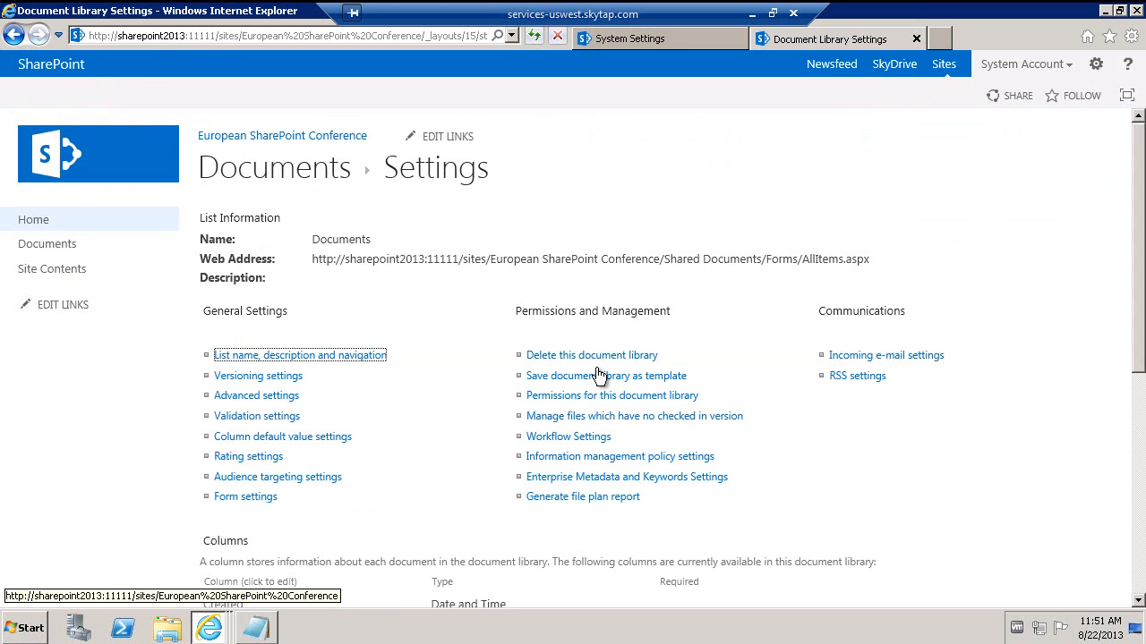
- Allow the Documents library to receive e-mail and enter 'Documents' as its address alias
click(886, 357)
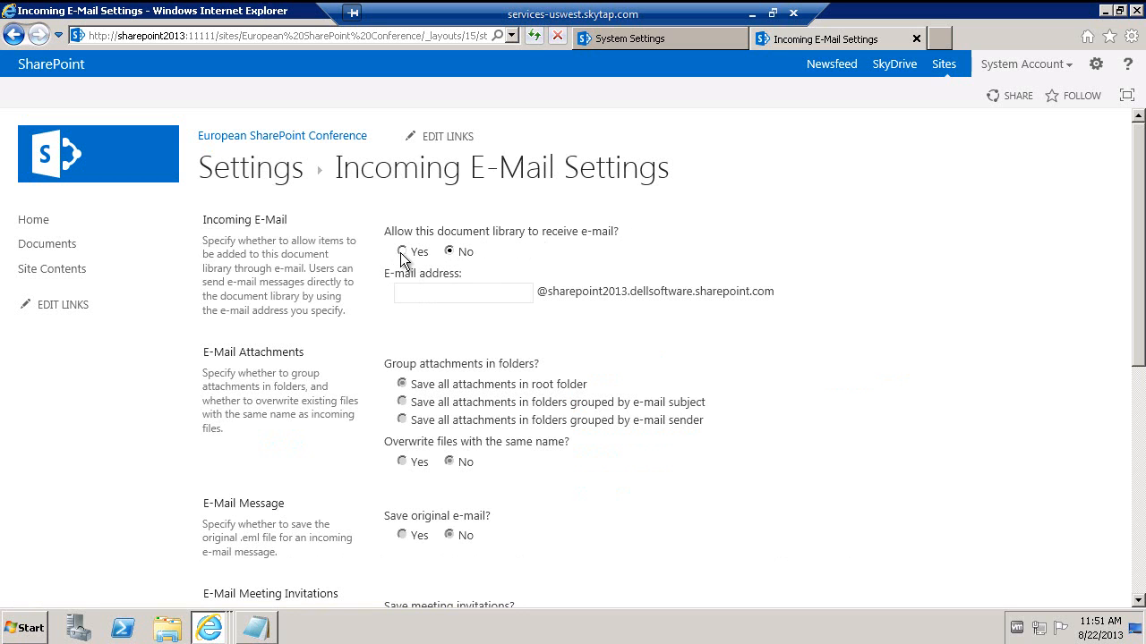
click(400, 252)
click(413, 288)
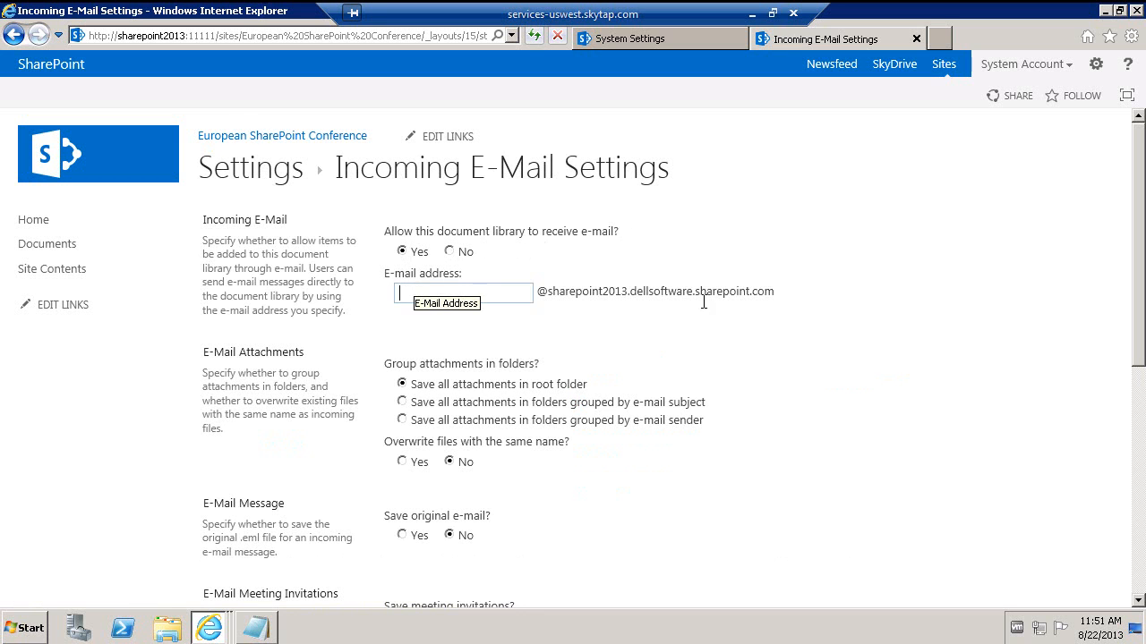
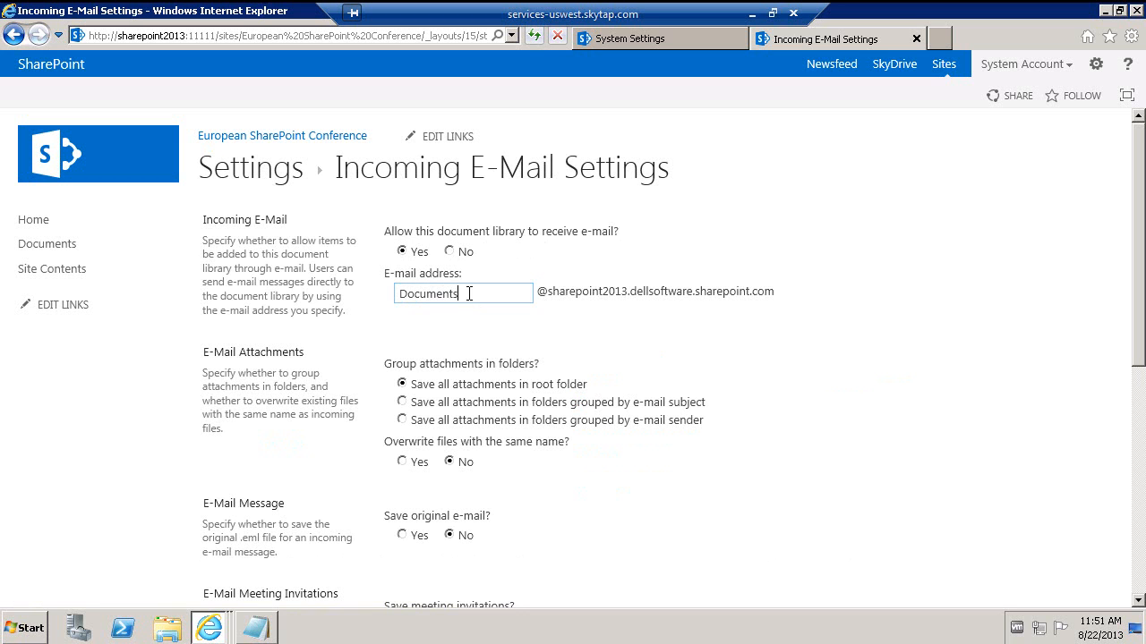
drag(524, 294, 359, 293)
key(ctrl+c)
click(255, 627)
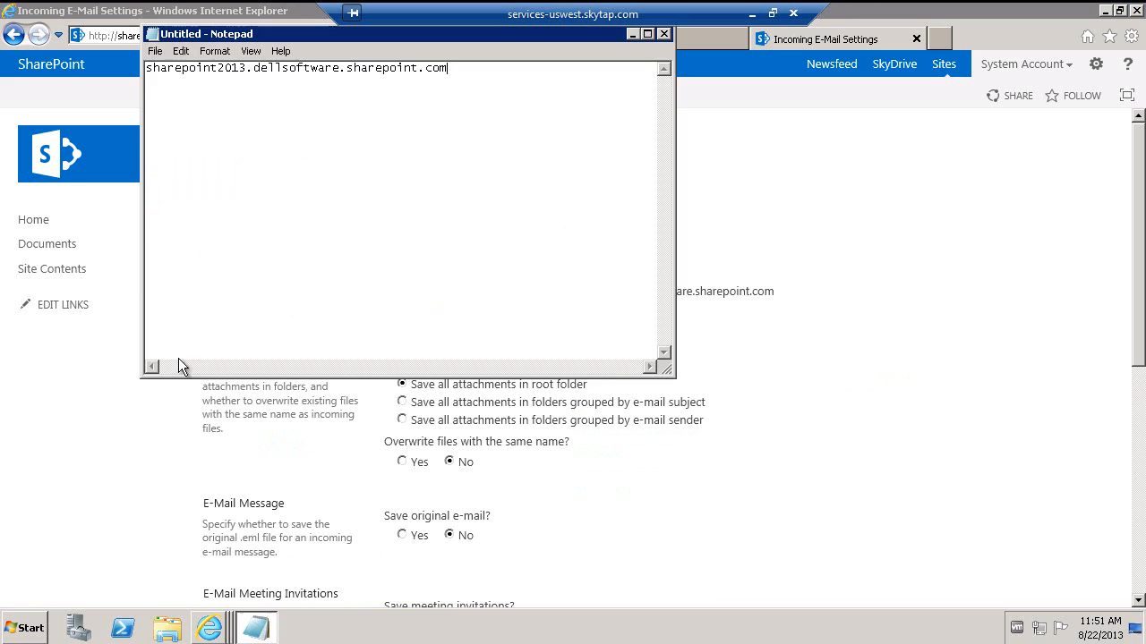
click(148, 68)
key(ctrl+v)
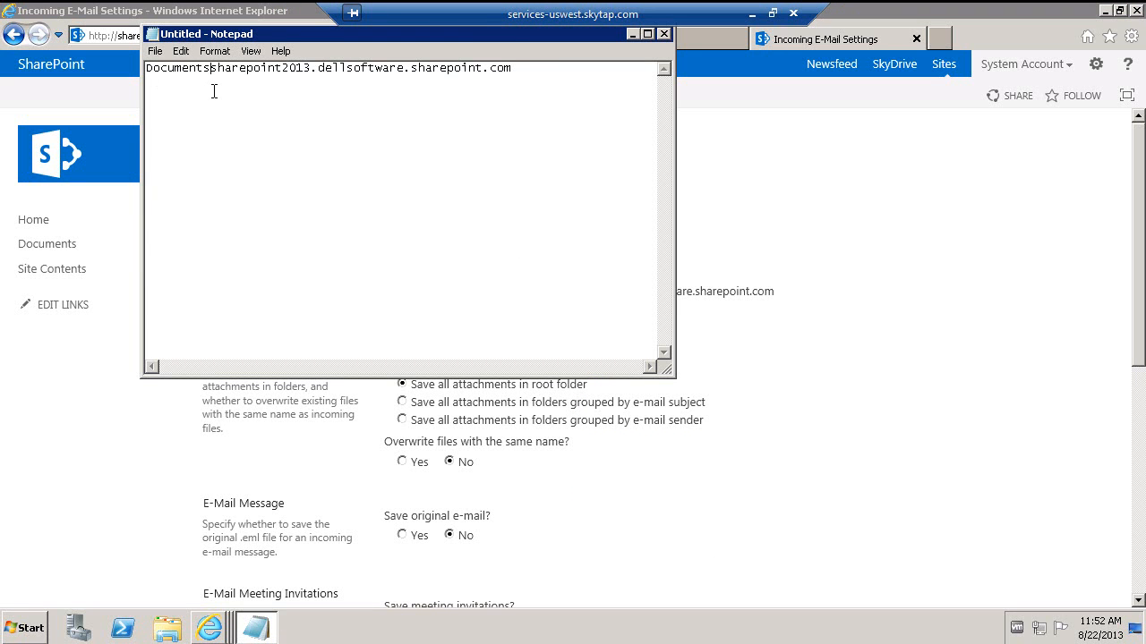
text(@)
drag(519, 69, 139, 72)
key(ctrl+c)
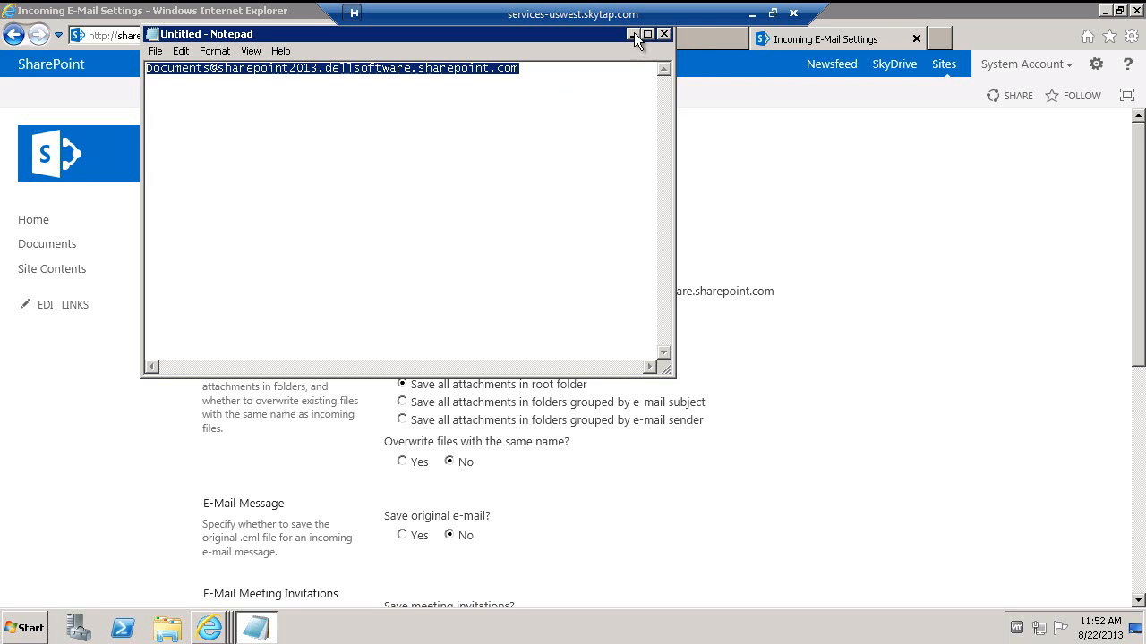
click(632, 35)
click(565, 341)
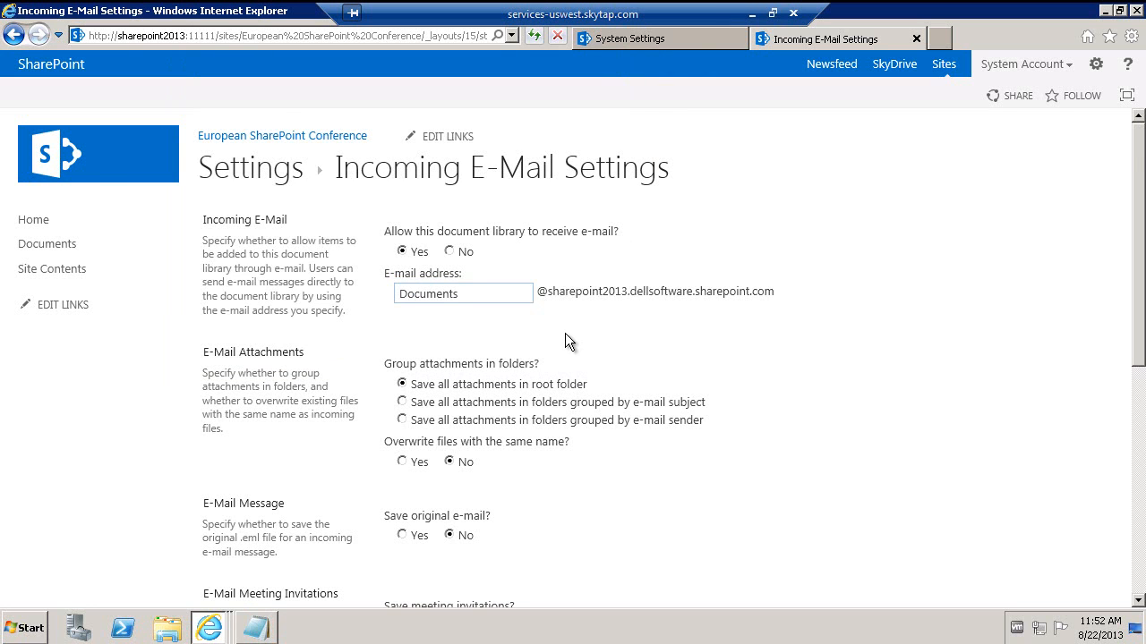
- Keep original e-mails and save the library's incoming e-mail settings
scroll(564, 333, down, 1)
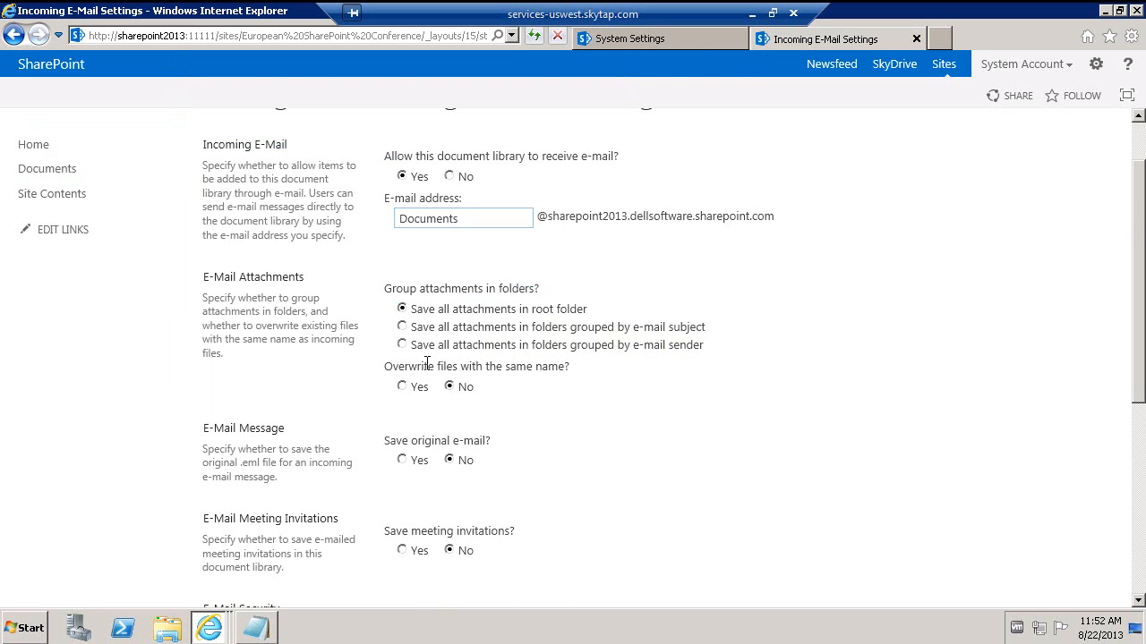
scroll(427, 363, down, 2)
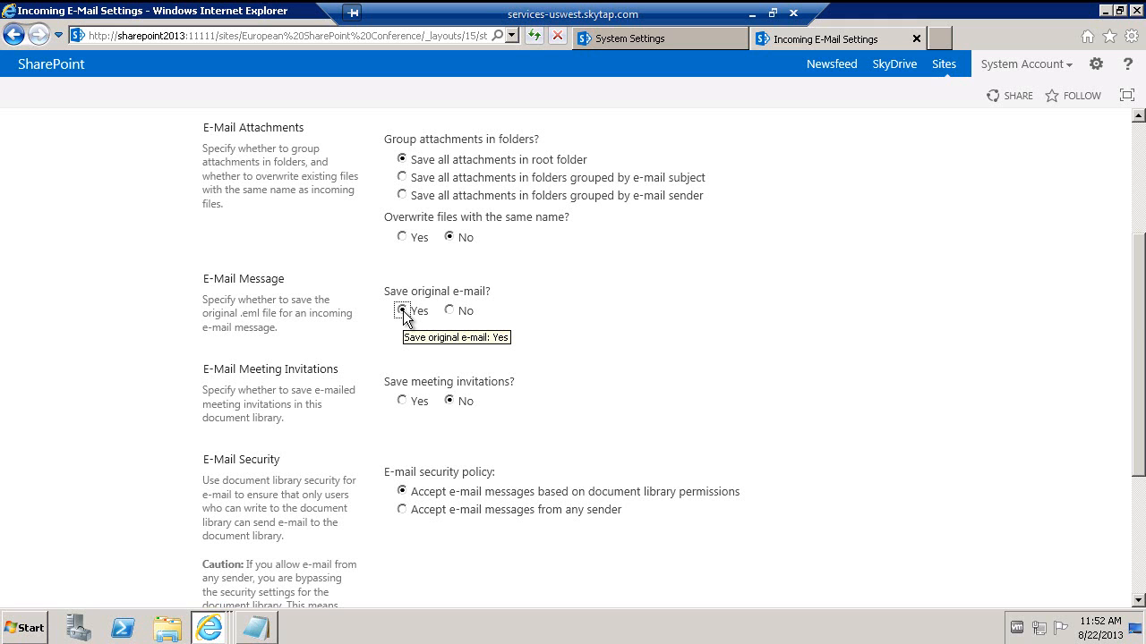
scroll(403, 314, down, 3)
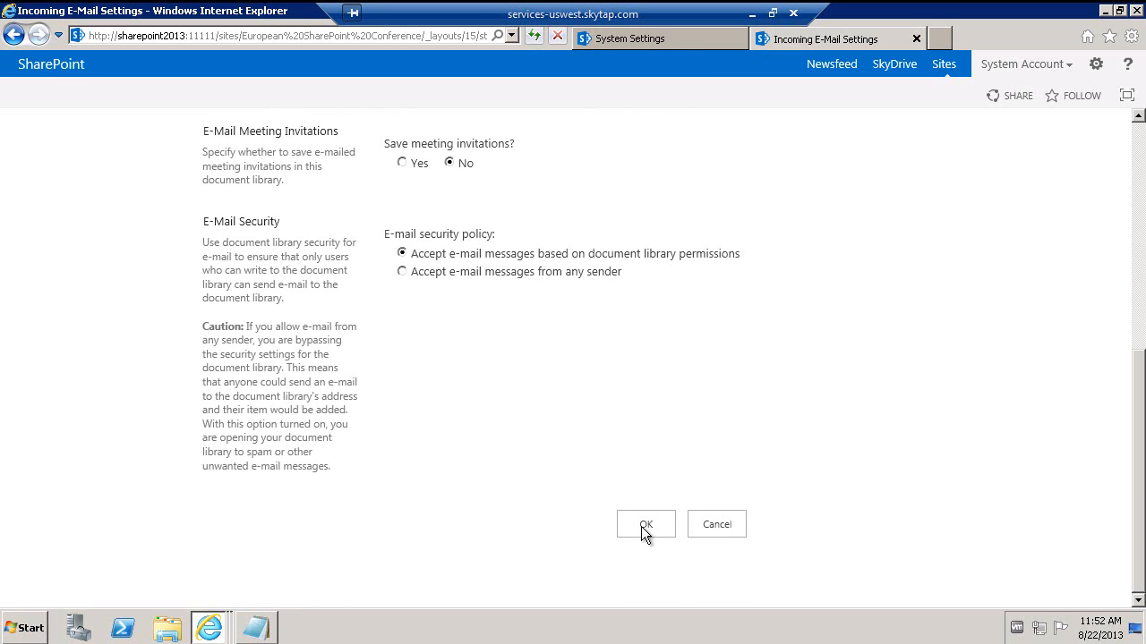
click(645, 524)
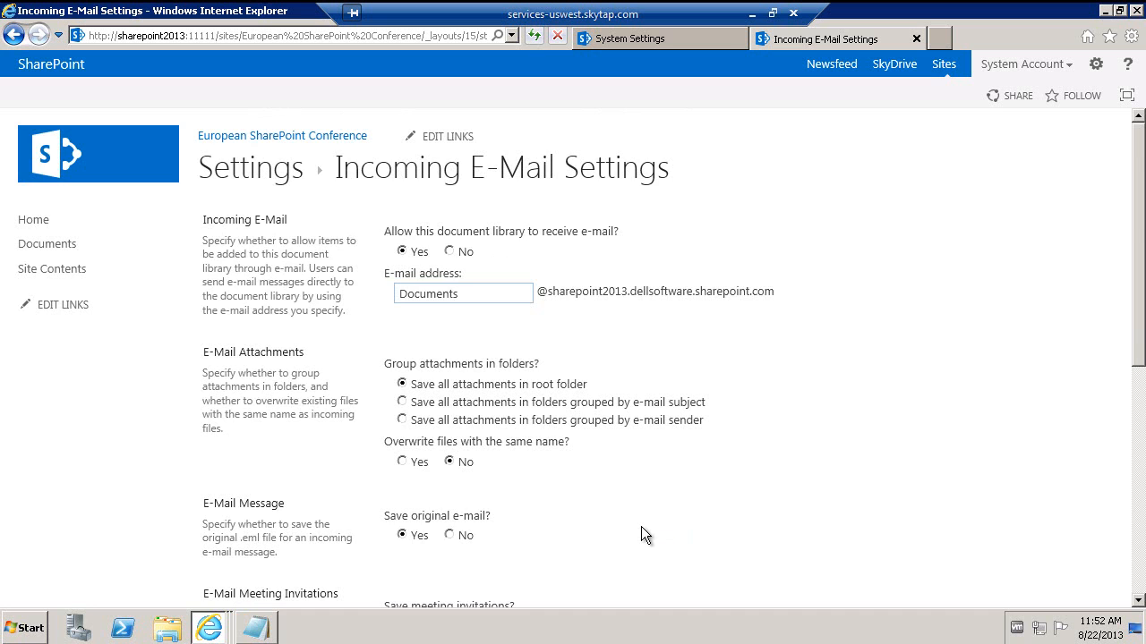
scroll(640, 526, down, 6)
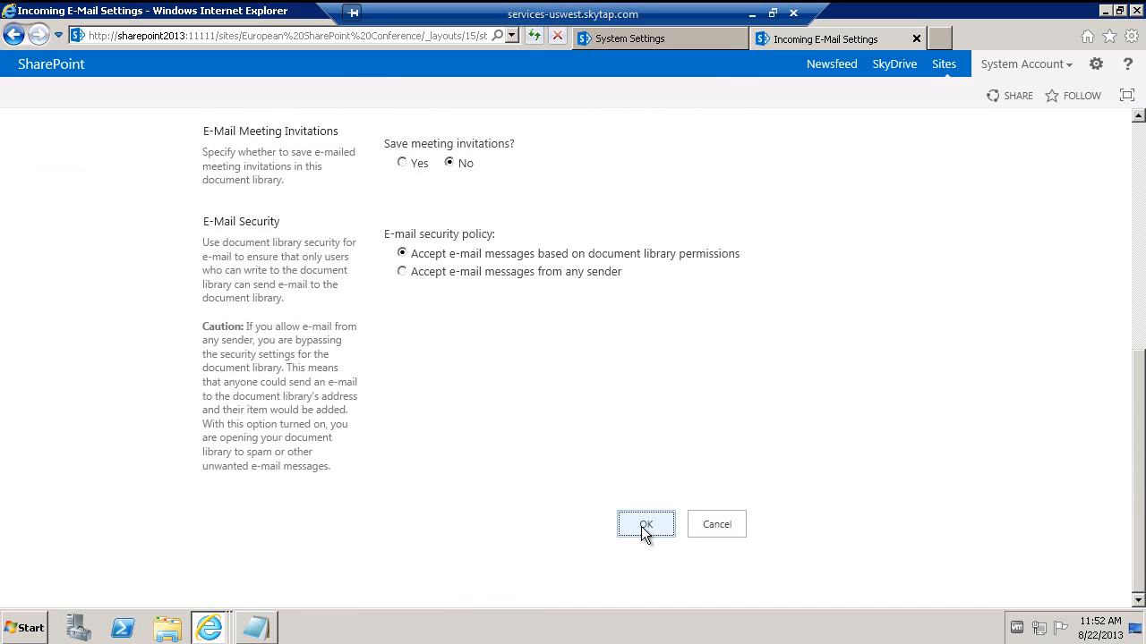
click(645, 525)
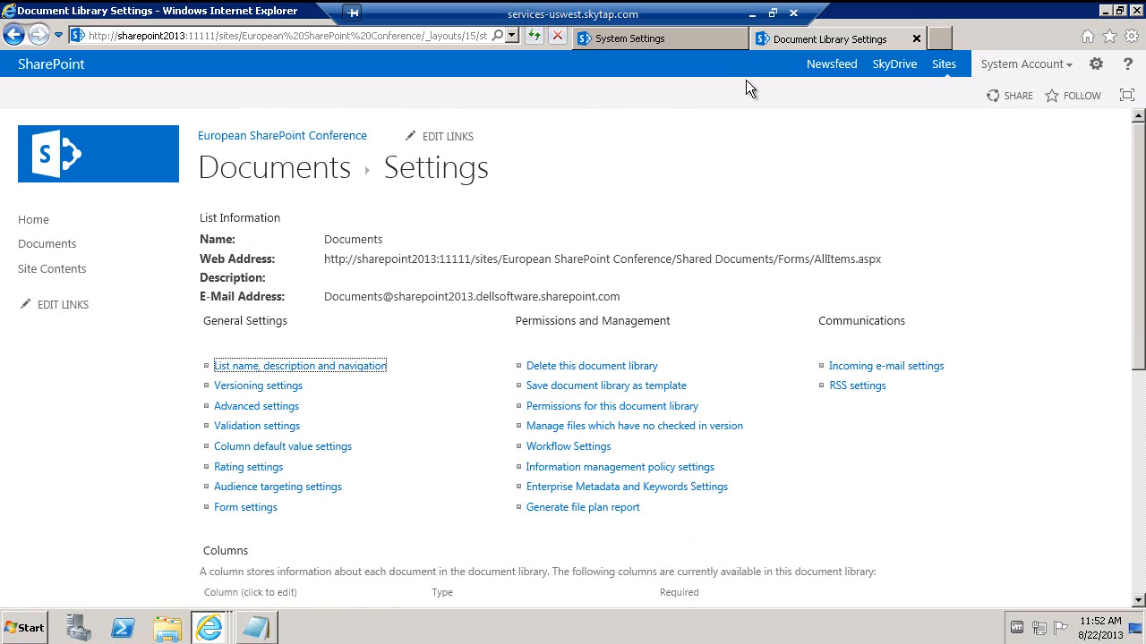
- Exit full screen and switch to the remote session running Outlook
click(775, 14)
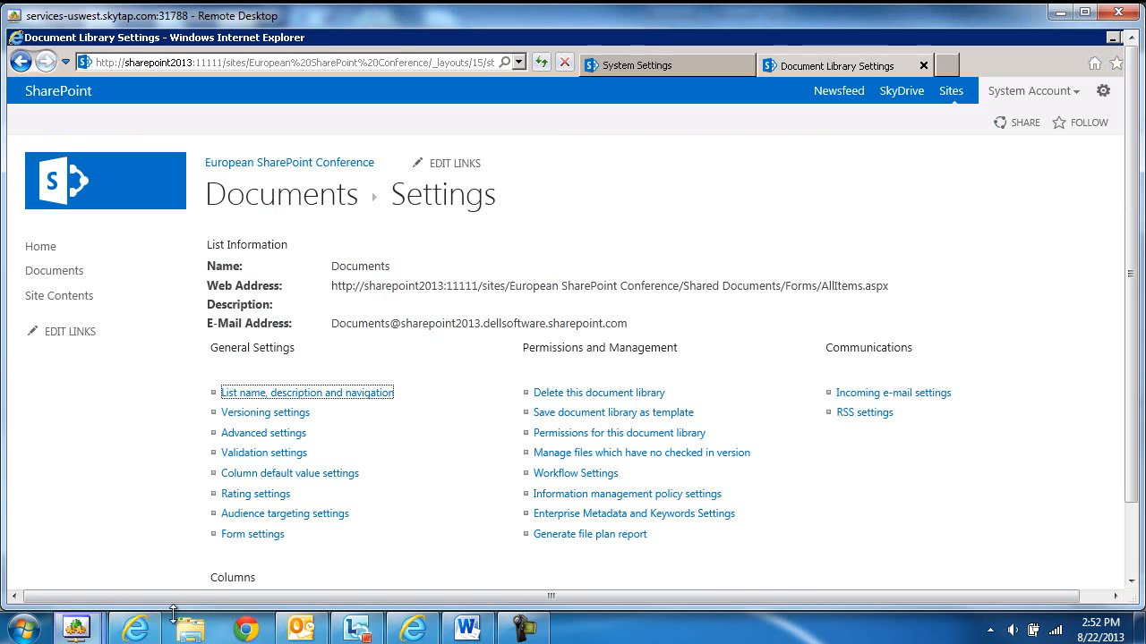
mouse_move(76, 630)
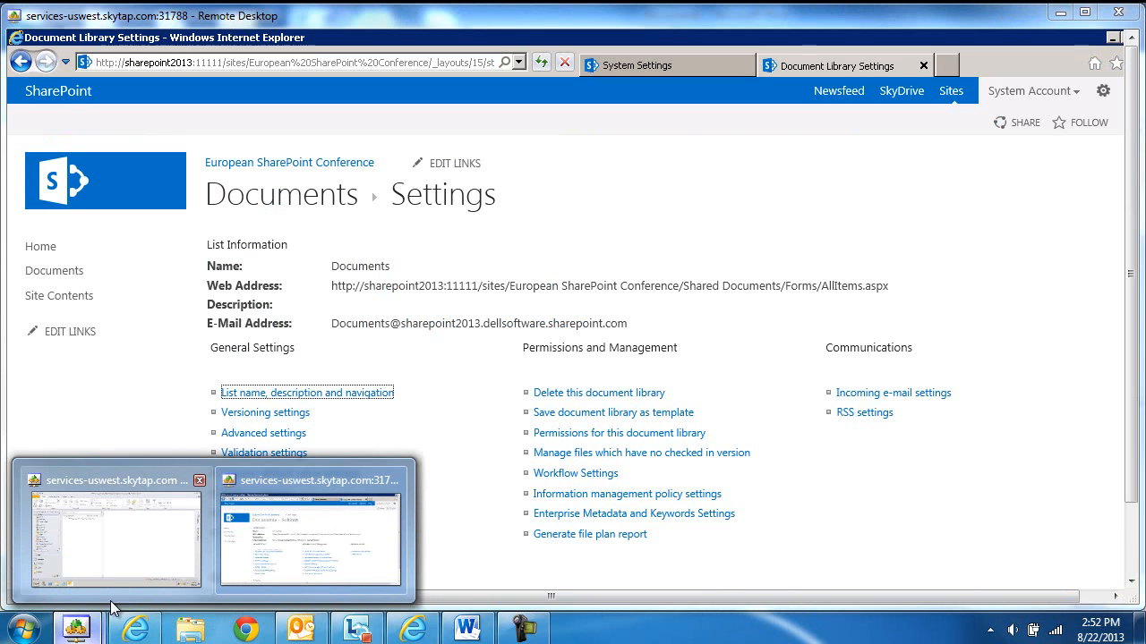
click(117, 536)
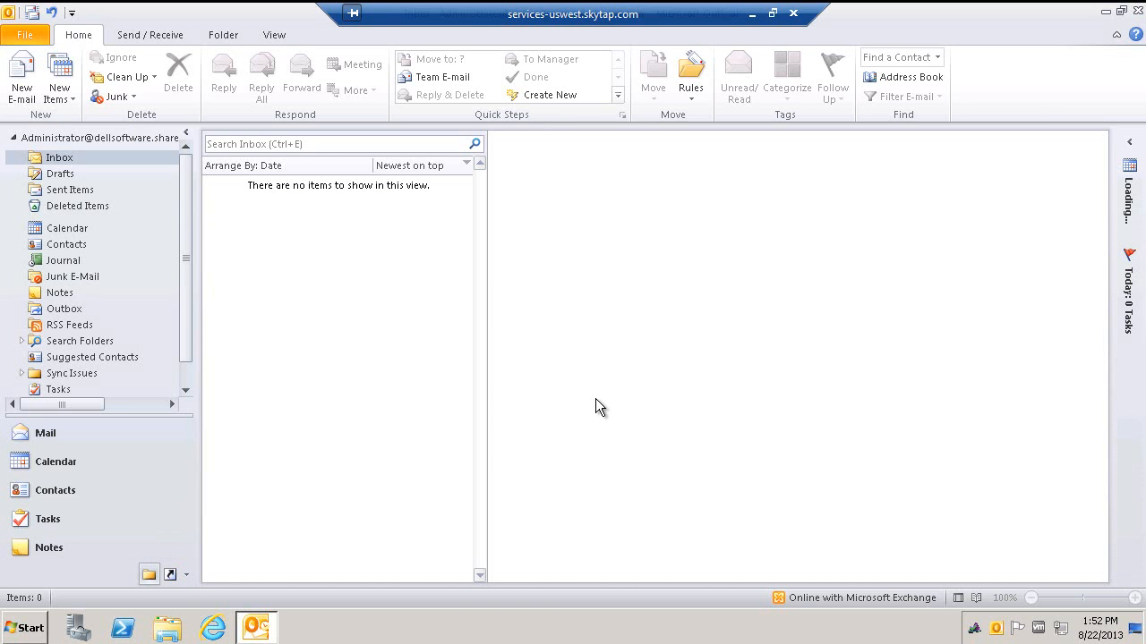
- Address a new e-mail to the library's address with subject 'Email Enablement Test'
click(21, 76)
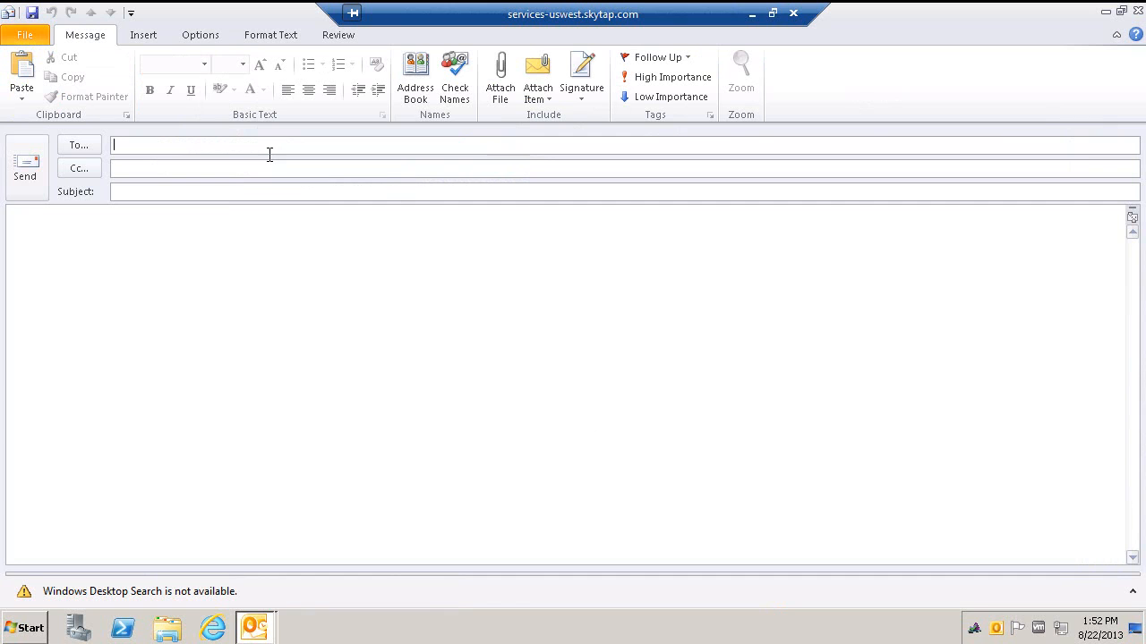
key(ctrl+v)
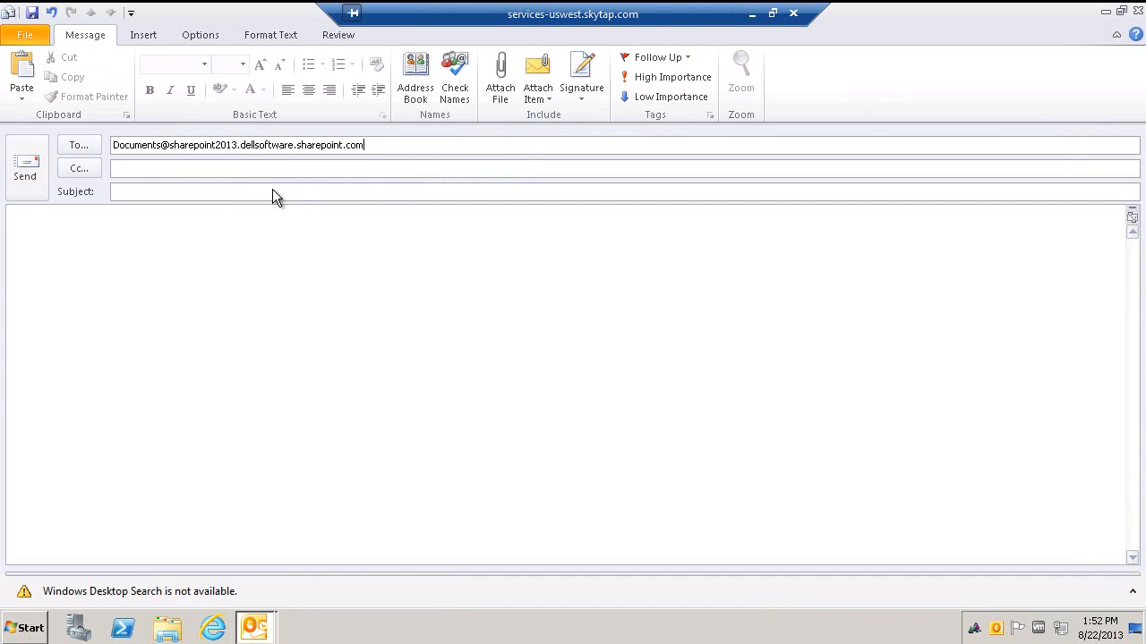
click(274, 191)
text(Email Enab)
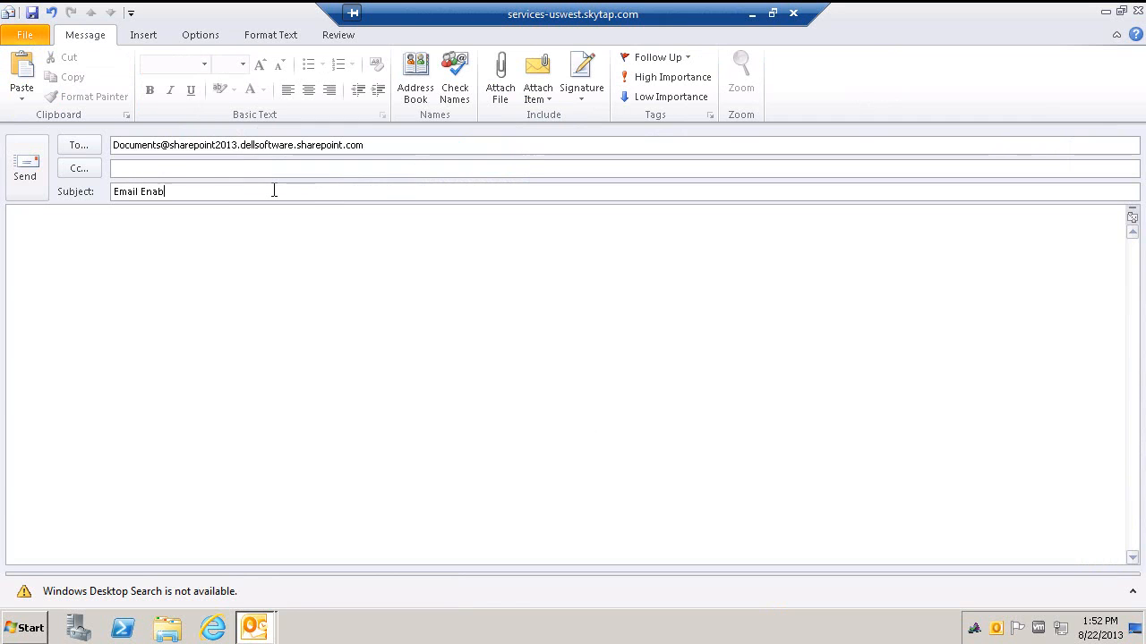
text(leemnt Test)
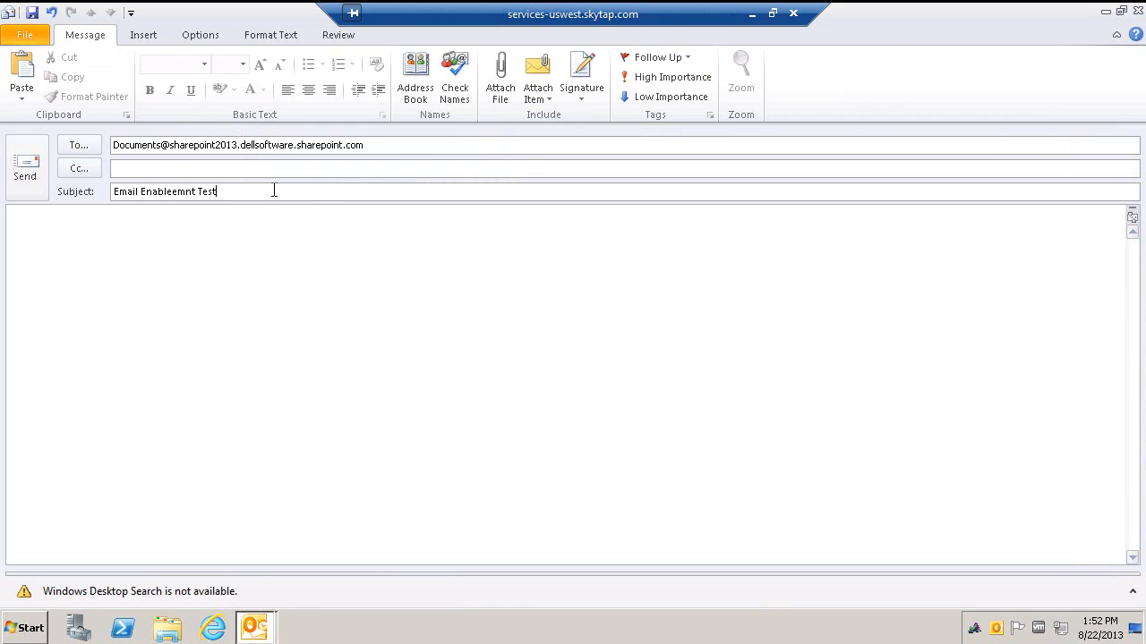
text(e)
key(Left)
key(Left)
key(Left)
key(BackSpace)
- Attach Demo Guide.docx and send the message
click(181, 351)
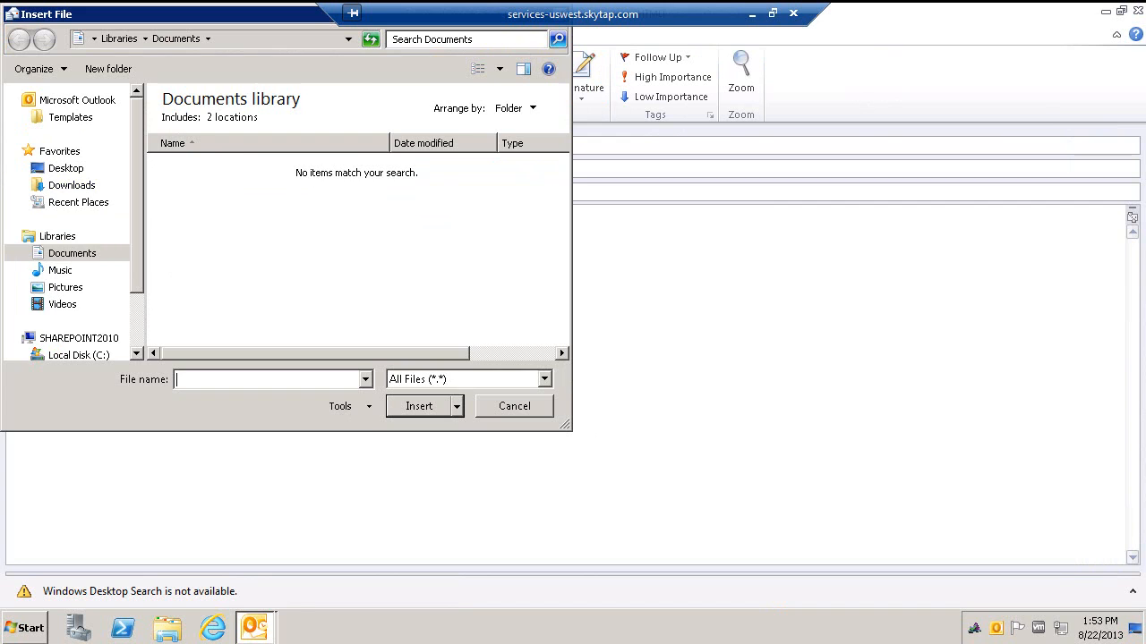
key(Escape)
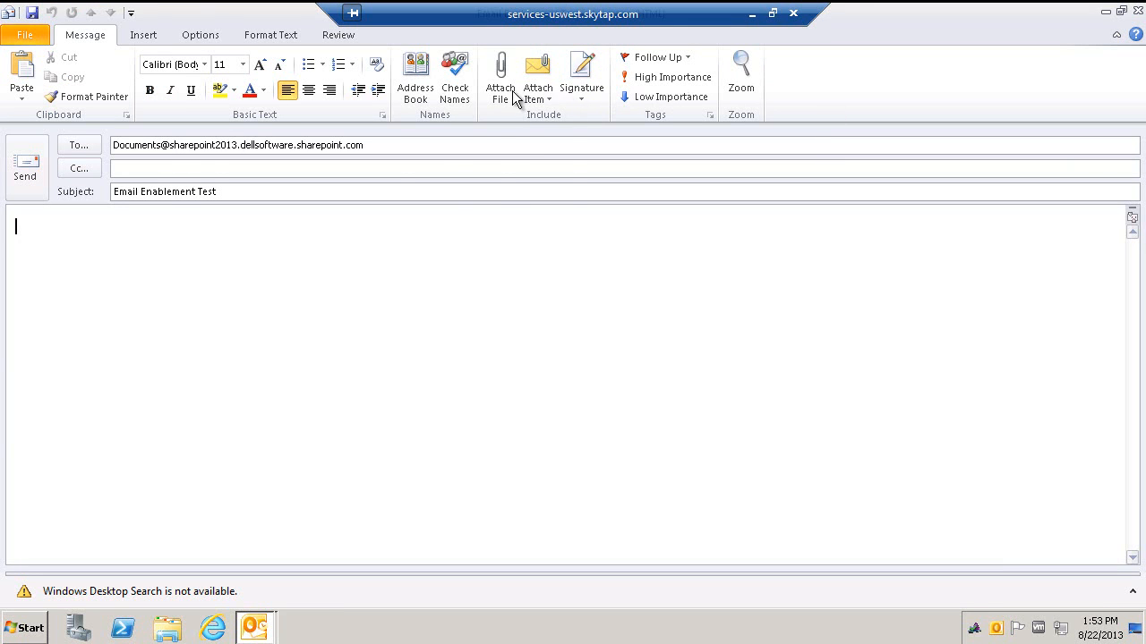
click(501, 94)
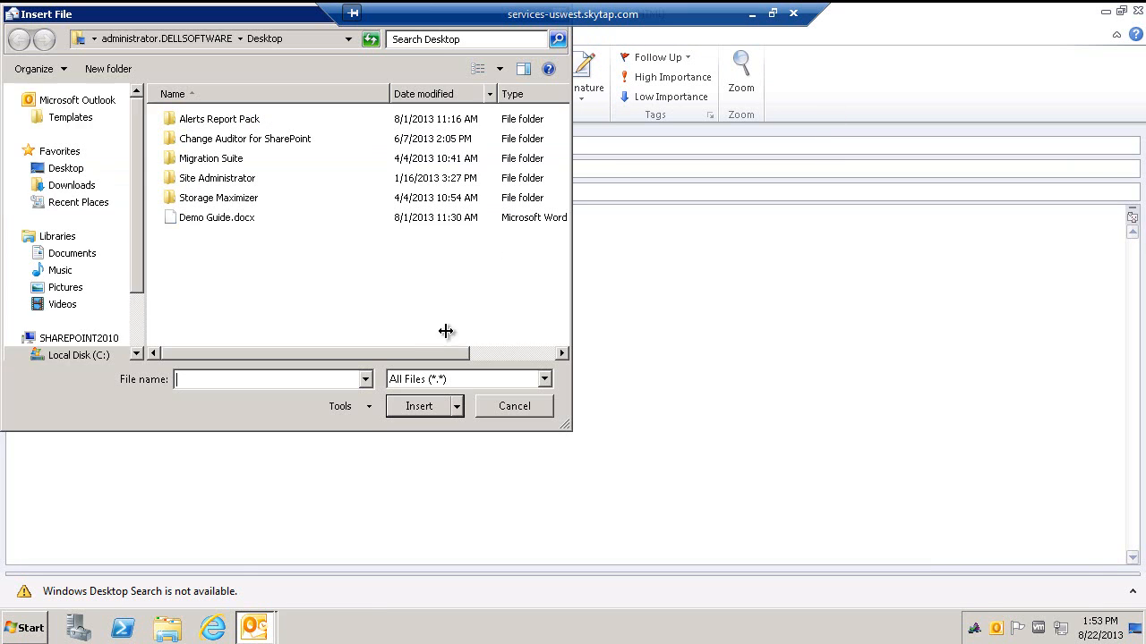
double_click(212, 223)
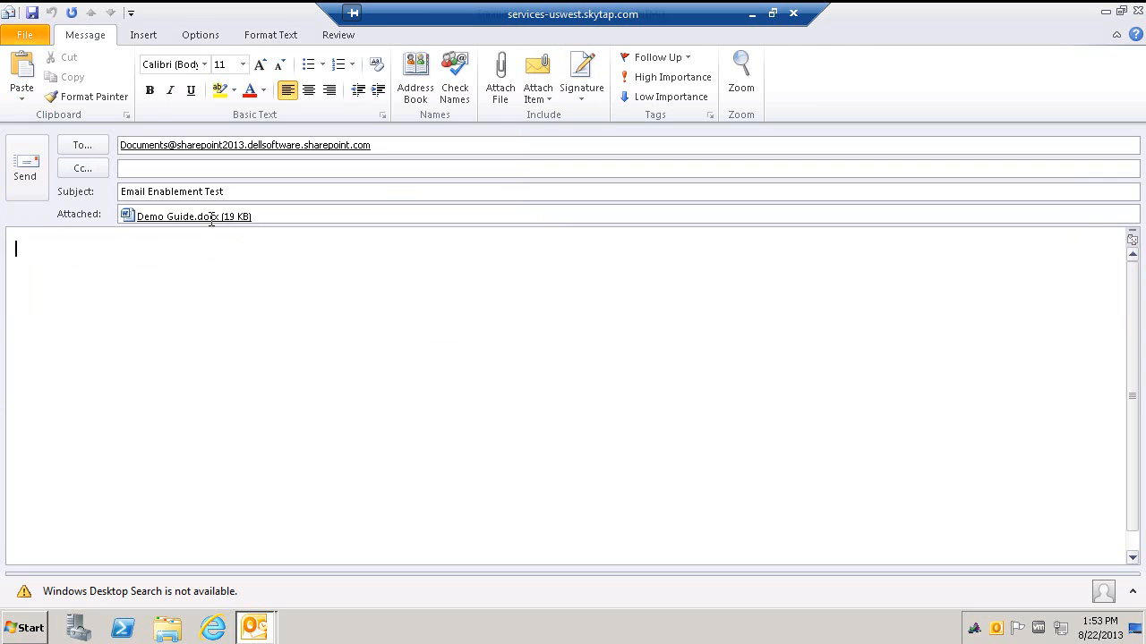
click(27, 170)
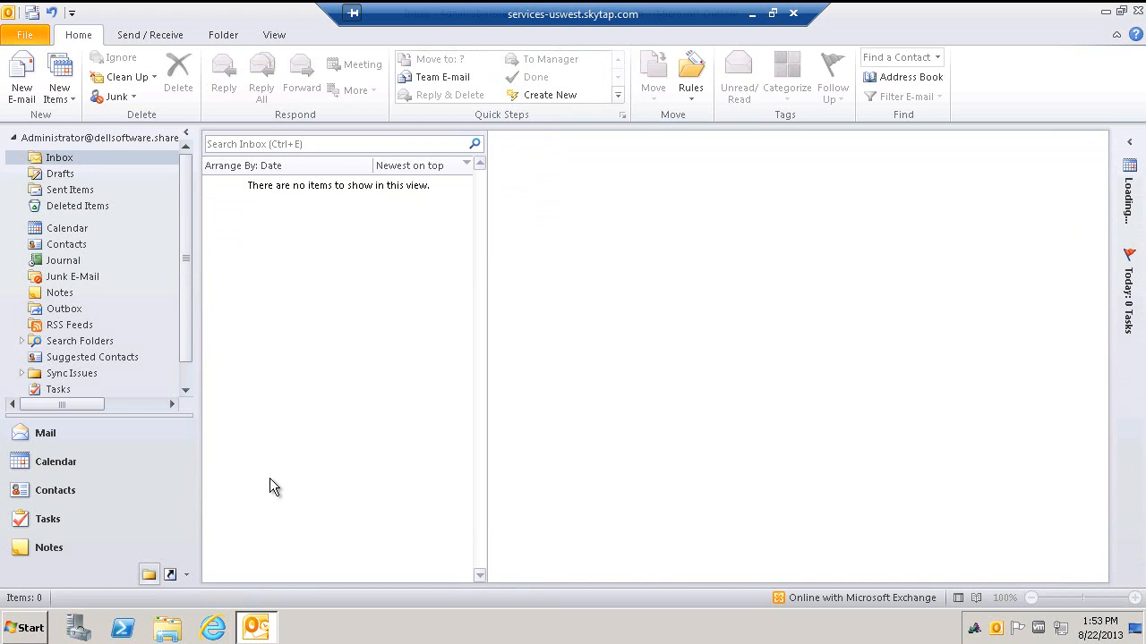
click(750, 14)
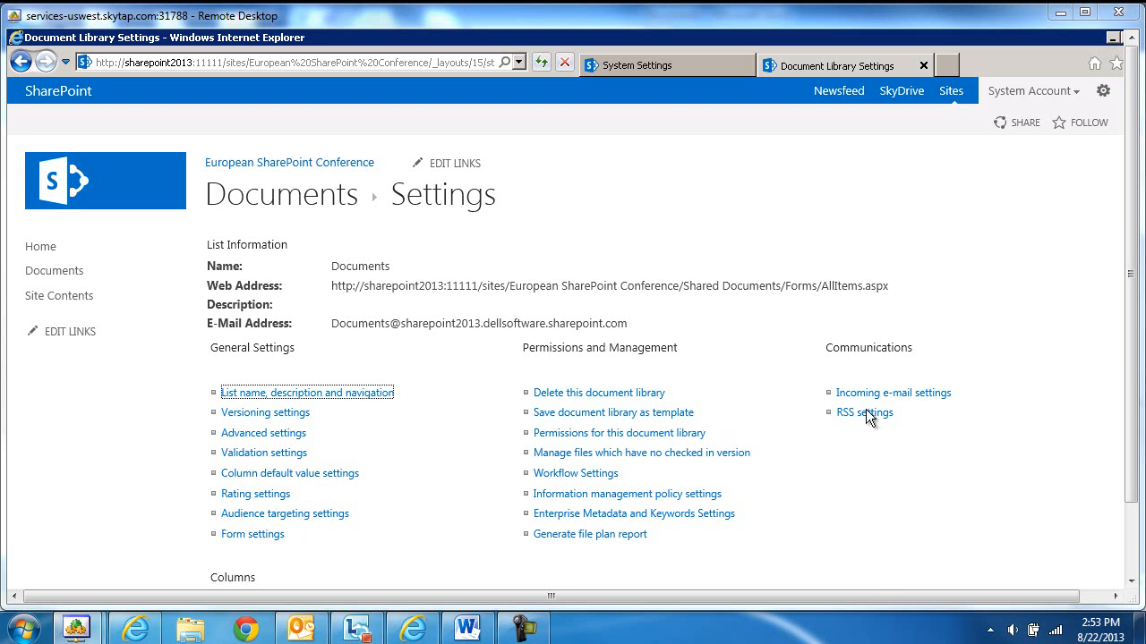
- Open the site's Documents library and check the new Demo Guide and Email Enablement Test items
click(888, 394)
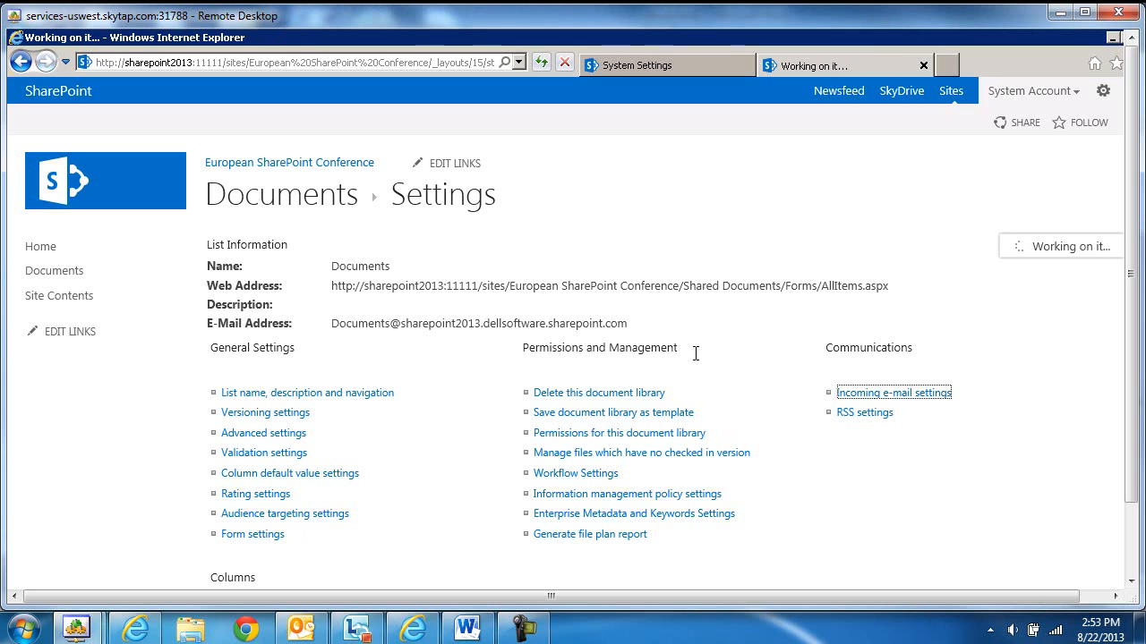
click(295, 163)
click(68, 274)
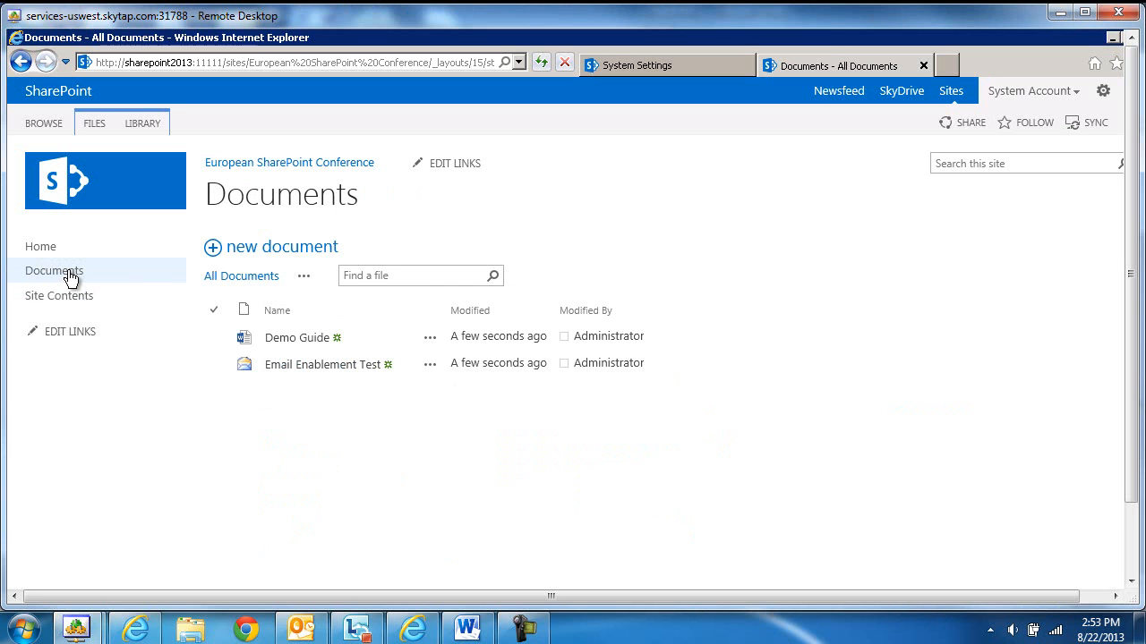
click(511, 344)
click(327, 369)
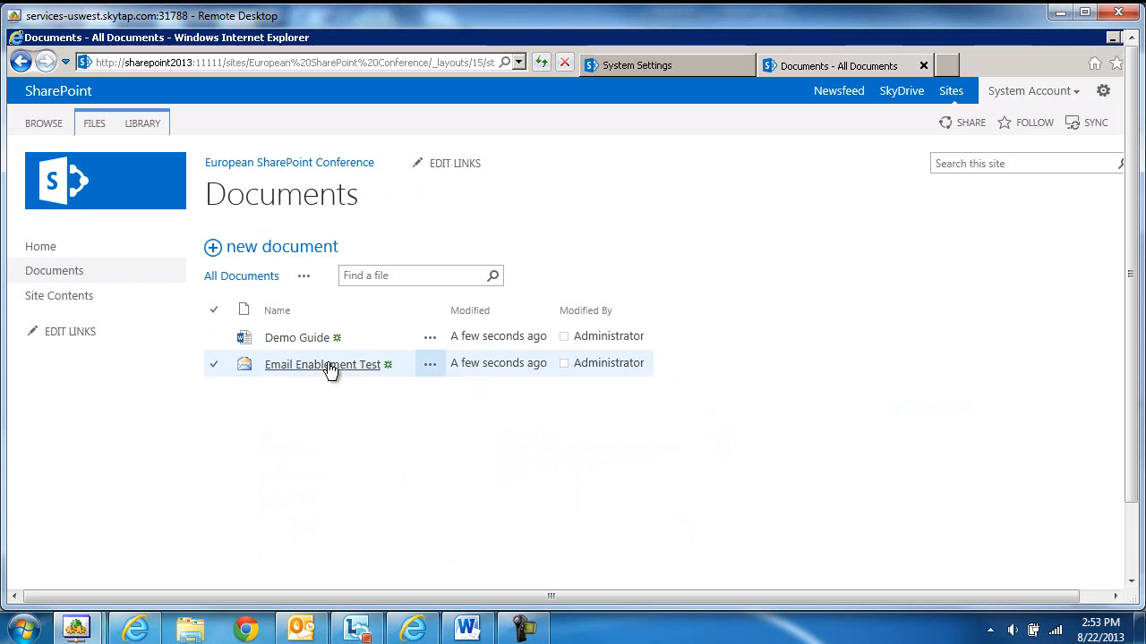
click(311, 340)
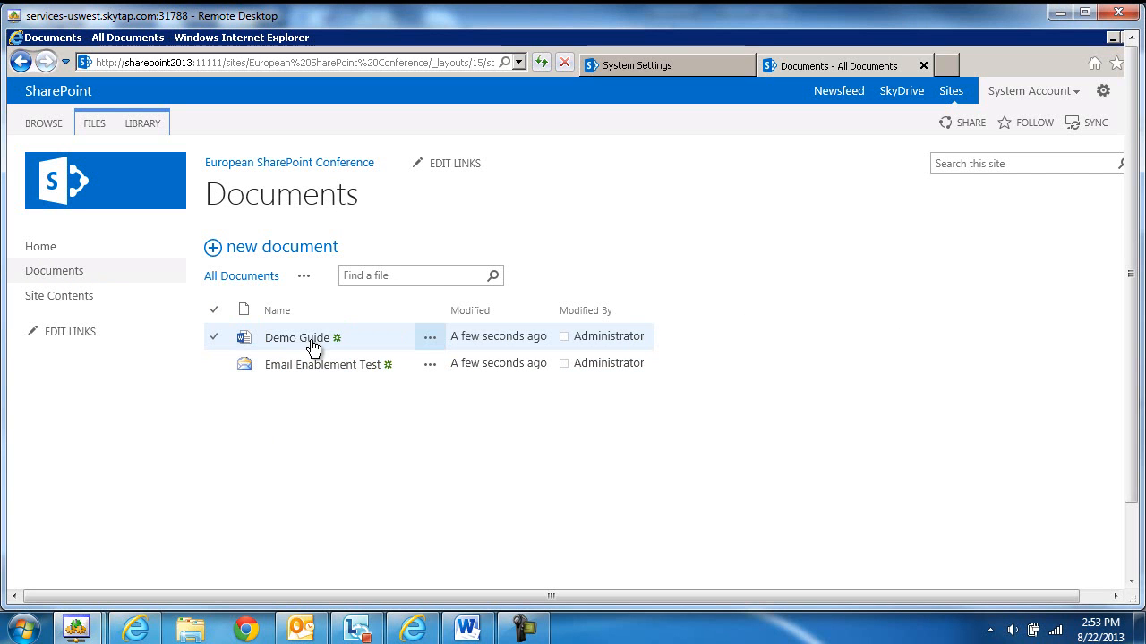
click(312, 367)
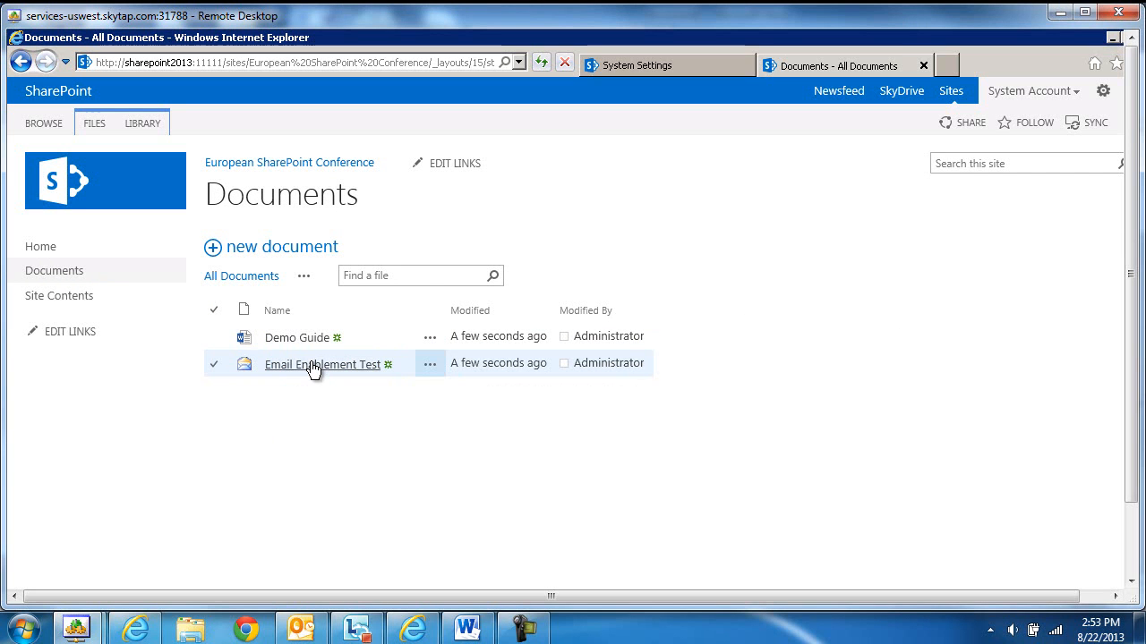
click(30, 246)
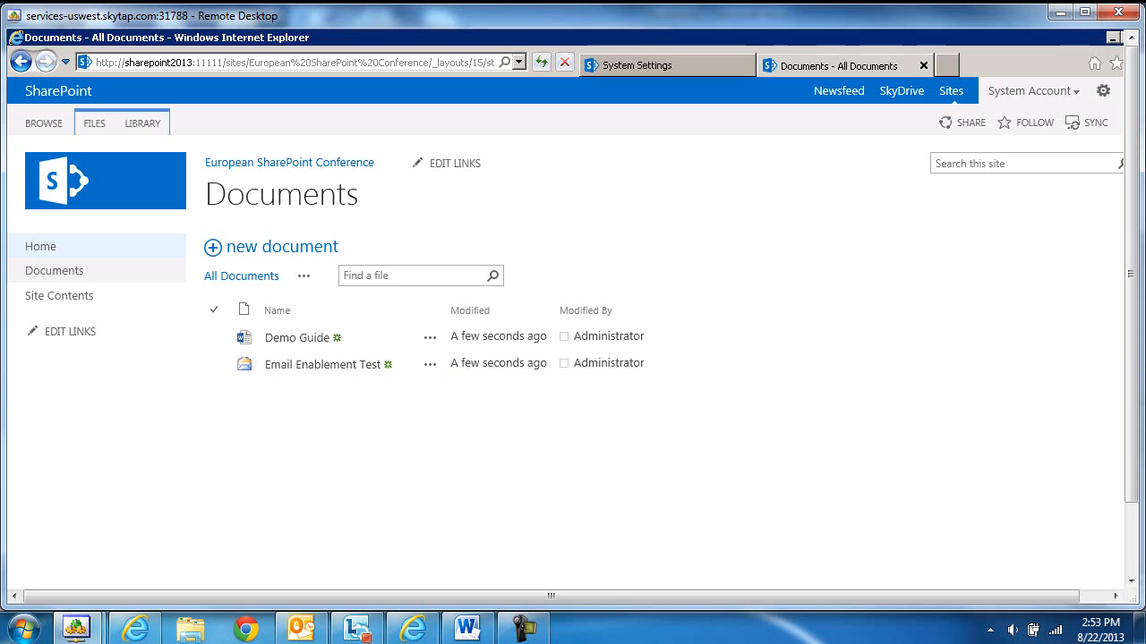